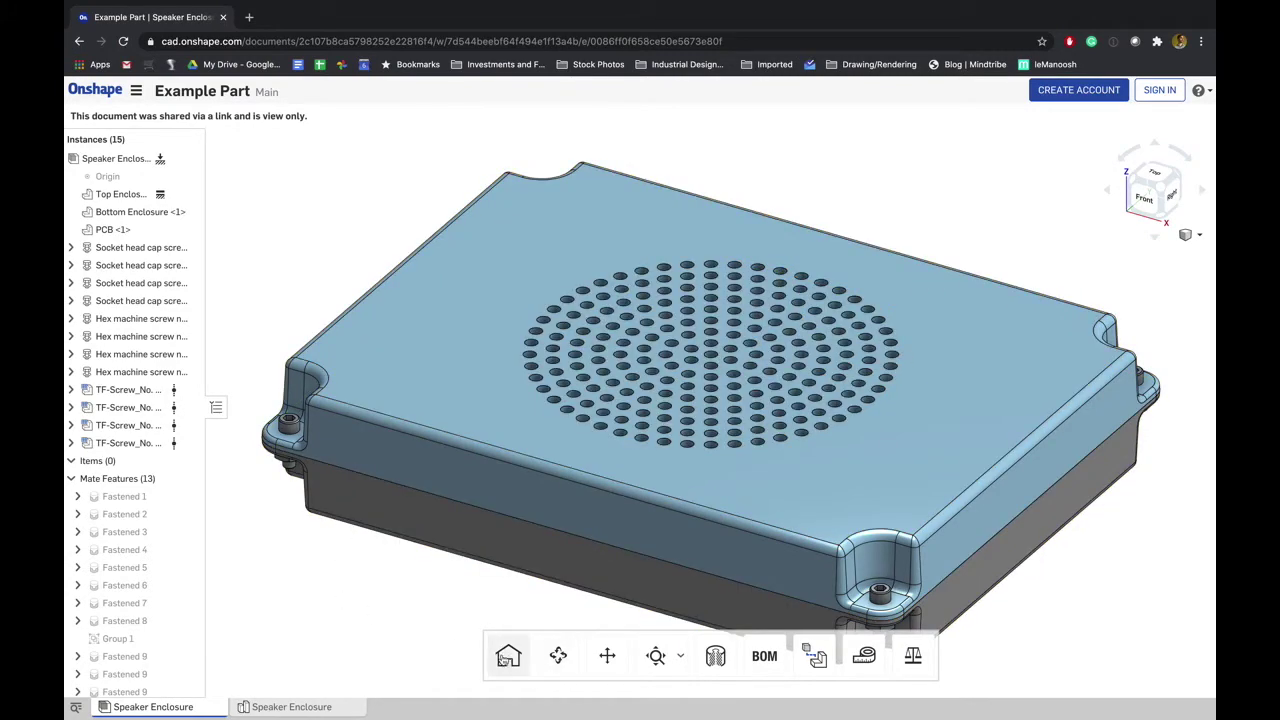
Rotate the speaker enclosure to a lower viewing angle with the Rotate tool and reposition it with the Pan tool
{"action": "left_click", "coordinate": [560, 656]}
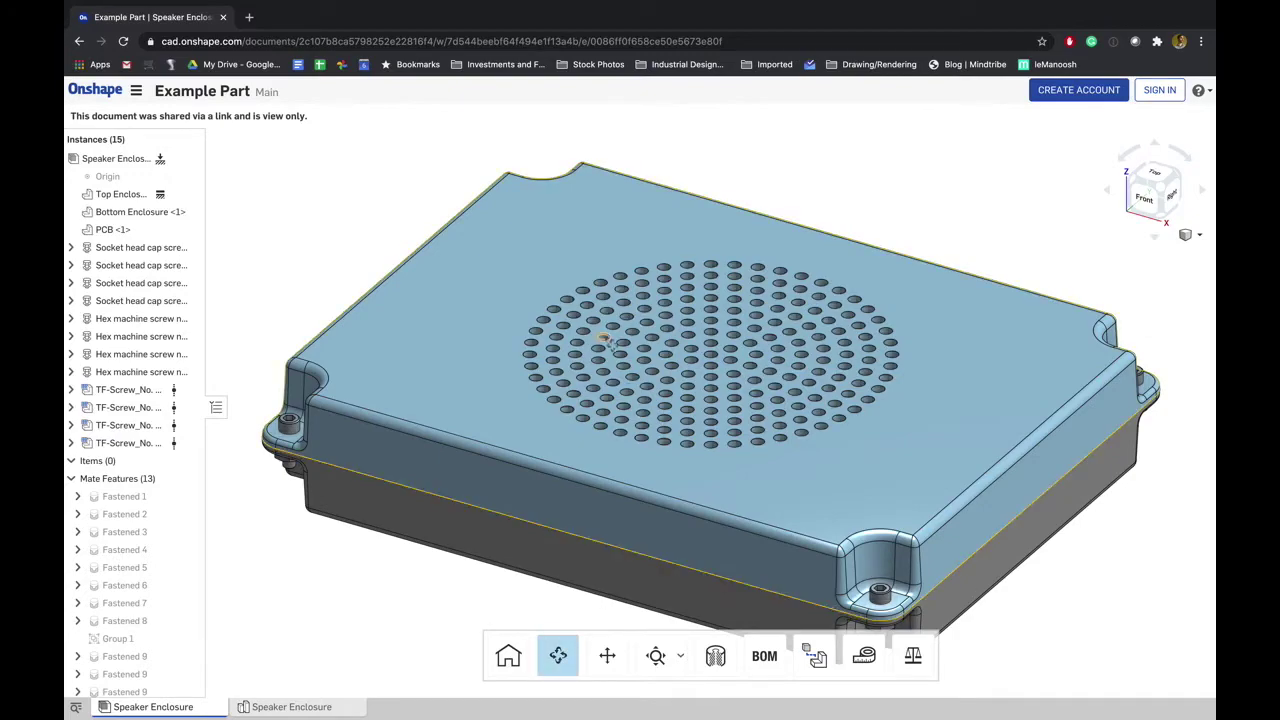
{"action": "left_click_drag", "start_coordinate": [608, 348], "coordinate": [584, 560]}
{"action": "left_click", "coordinate": [559, 657]}
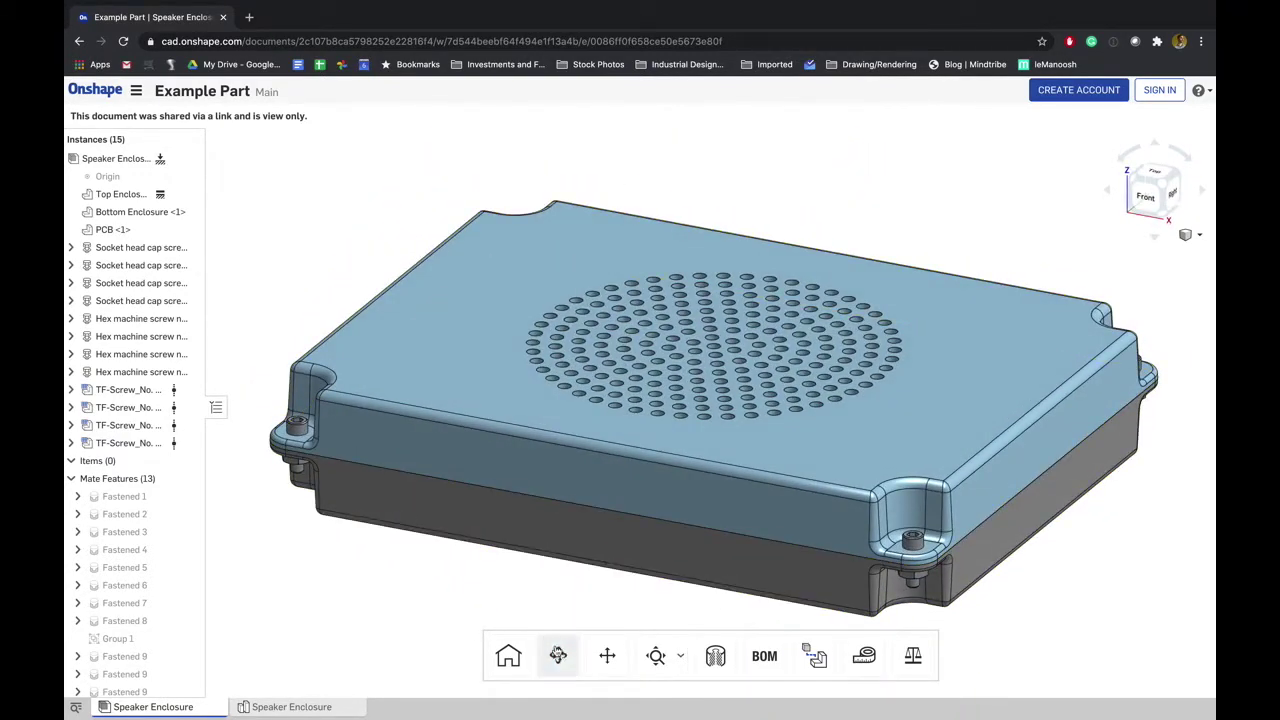
{"action": "left_click", "coordinate": [607, 656]}
{"action": "left_click_drag", "start_coordinate": [864, 395], "coordinate": [948, 362]}
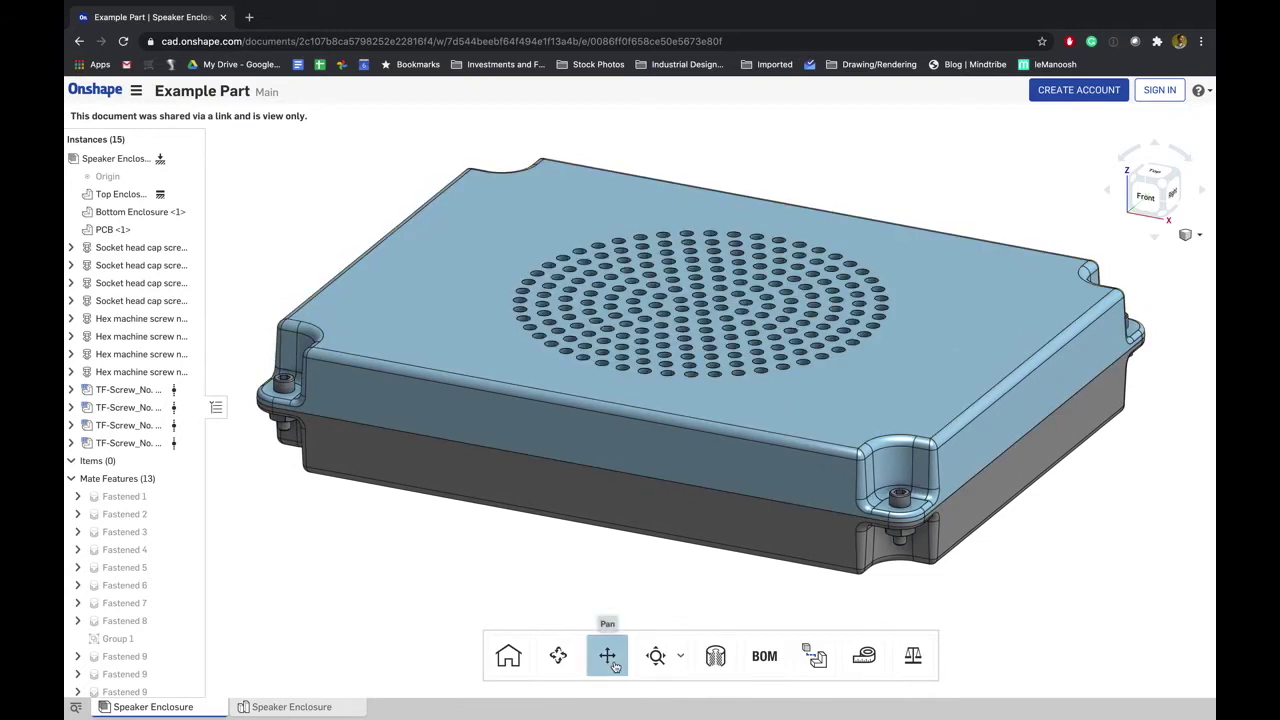
{"action": "left_click", "coordinate": [617, 660]}
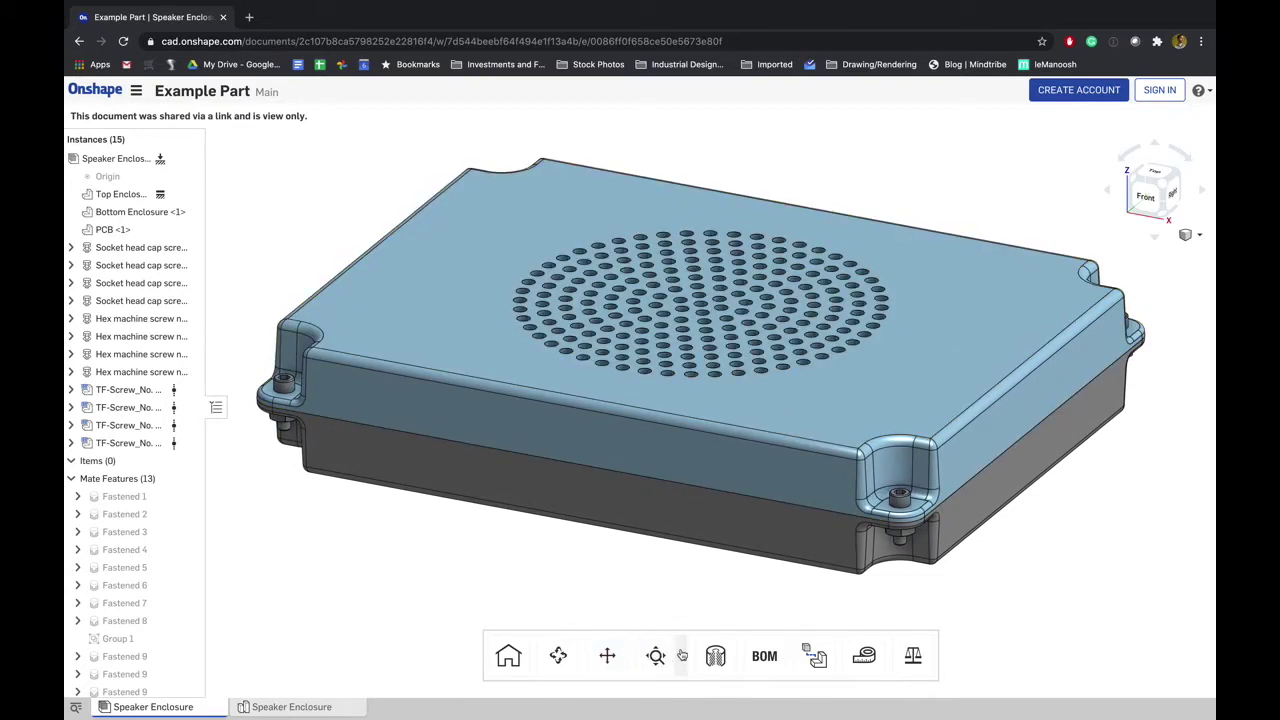
Zoom out from the enclosure, zoom to a window around its front corner screw, and fit the whole model in view
{"action": "left_click", "coordinate": [682, 655]}
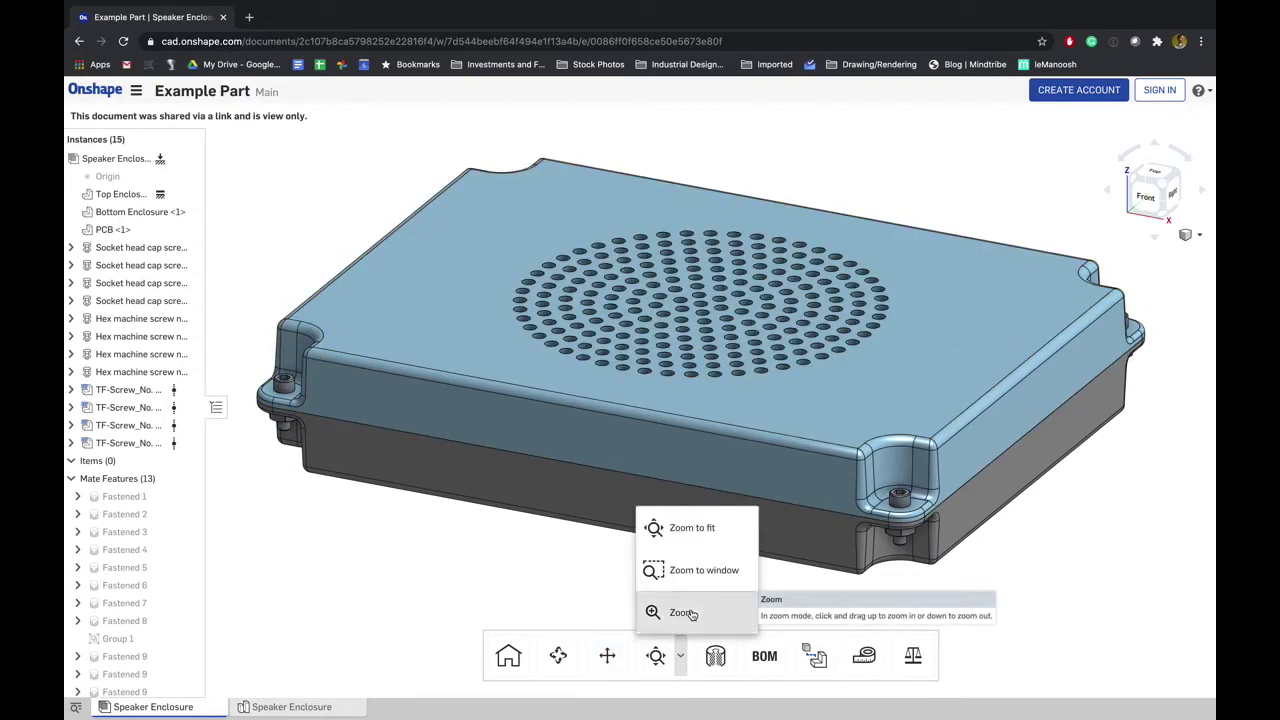
{"action": "left_click", "coordinate": [690, 614]}
{"action": "left_click_drag", "start_coordinate": [700, 300], "coordinate": [701, 372]}
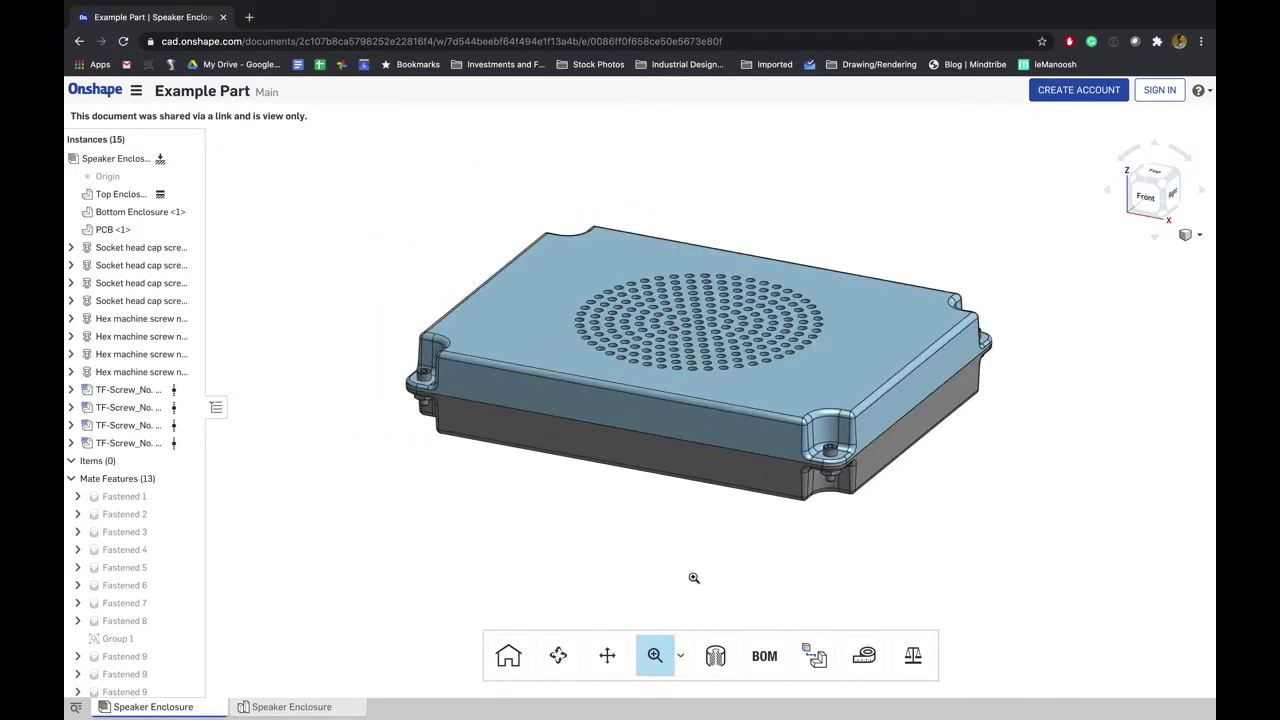
{"action": "left_click", "coordinate": [682, 655]}
{"action": "left_click", "coordinate": [660, 570]}
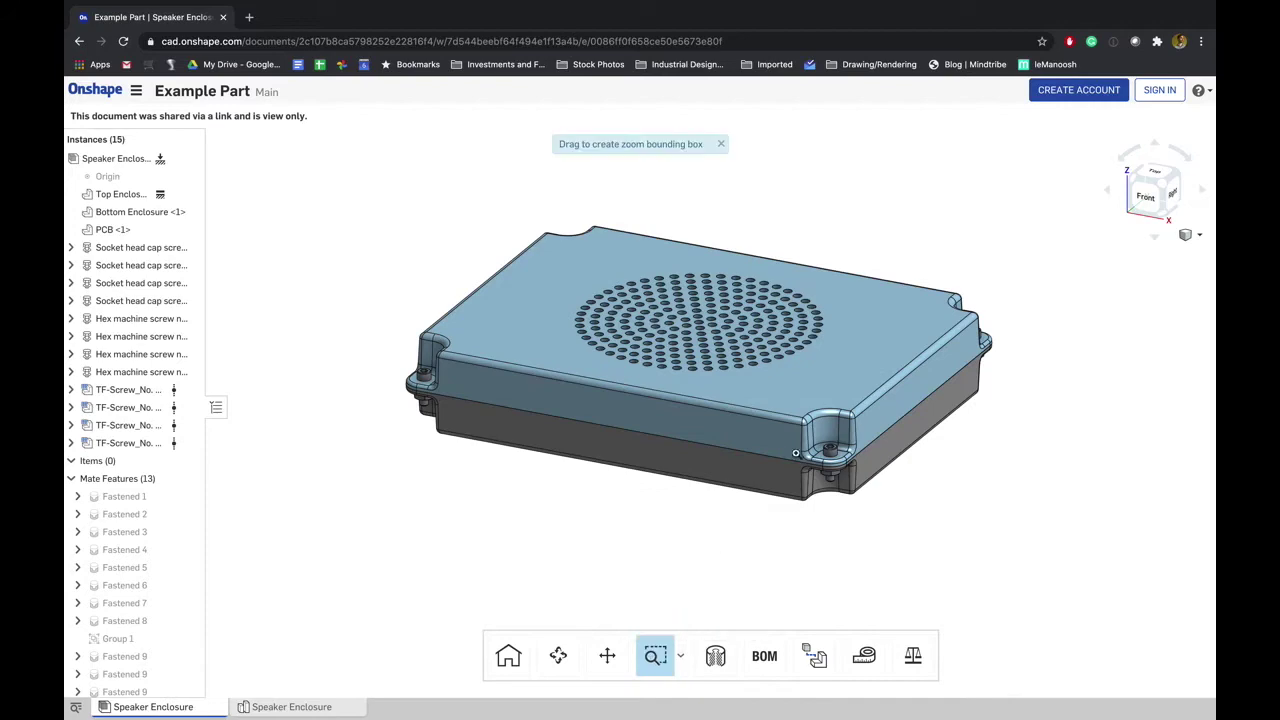
{"action": "left_click_drag", "start_coordinate": [802, 416], "coordinate": [866, 486]}
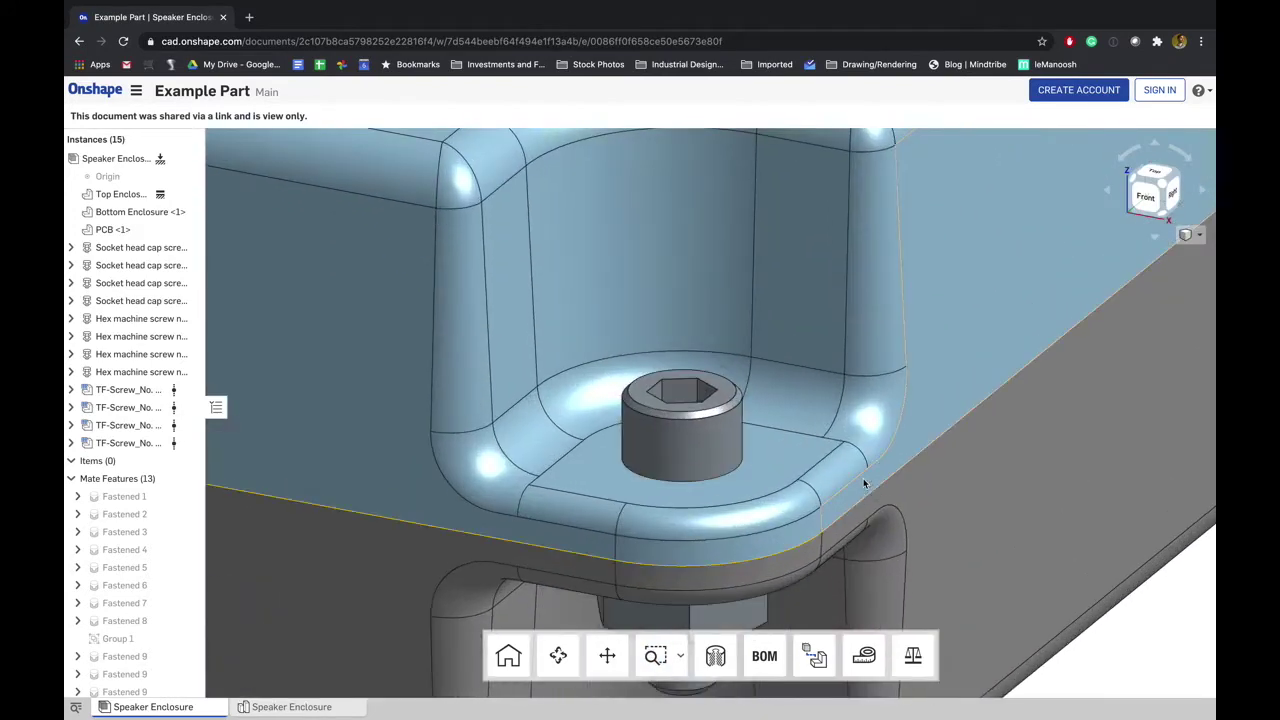
{"action": "left_click", "coordinate": [681, 653]}
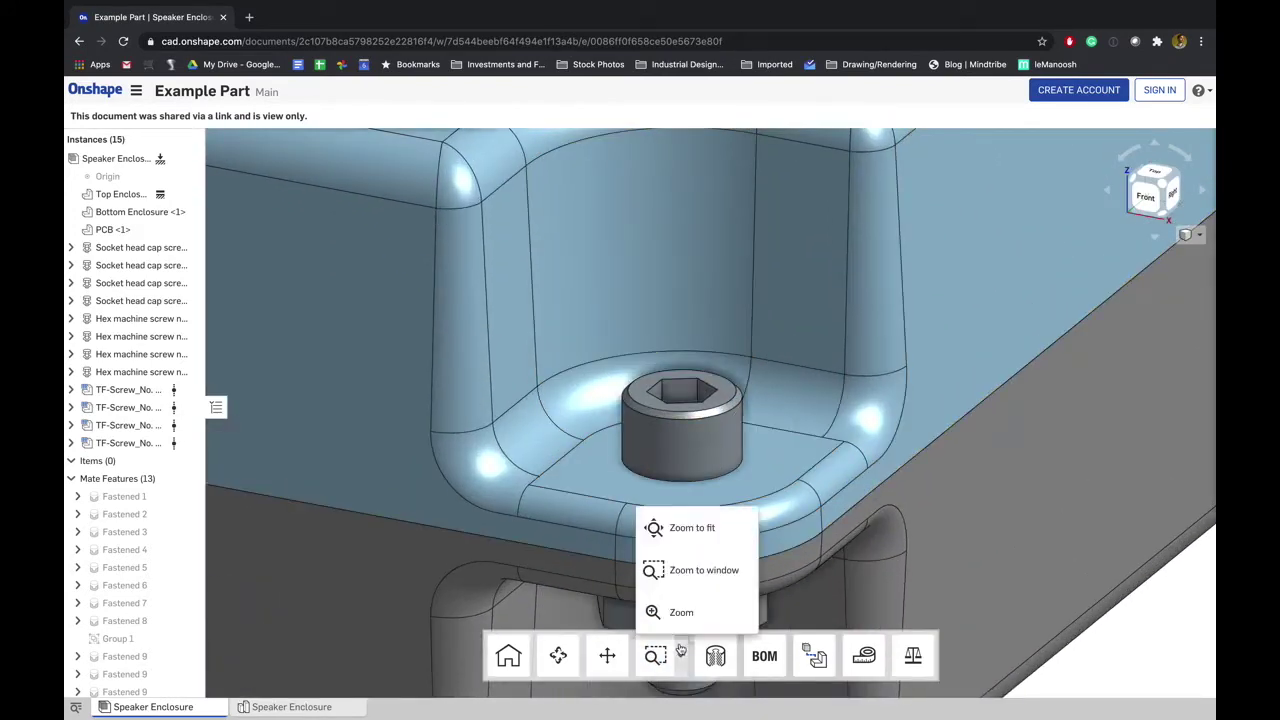
{"action": "left_click", "coordinate": [677, 526]}
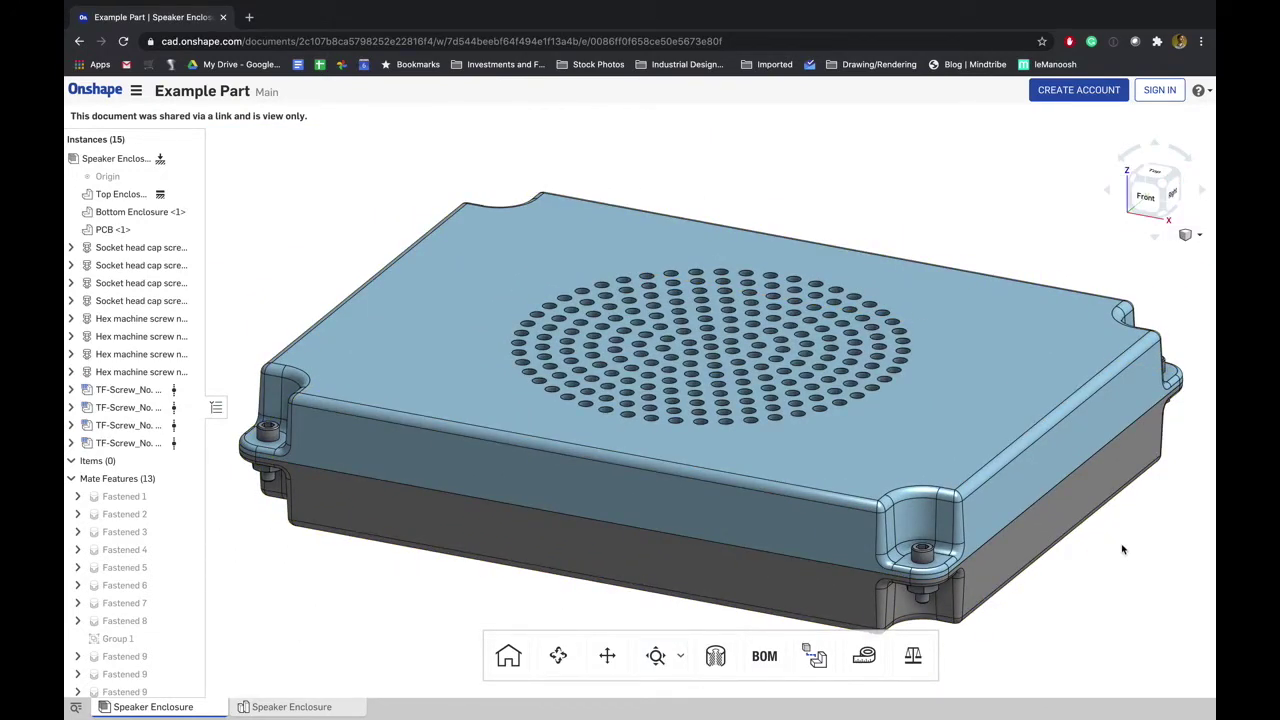
Examine the enclosure freely by orbiting, panning and zooming, using Zoom to fit to bring it back into view
{"action": "scroll", "coordinate": [699, 474], "scroll_direction": "down", "scroll_amount": 6}
{"action": "middle_click_drag", "start_coordinate": [417, 434], "coordinate": [1157, 348]}
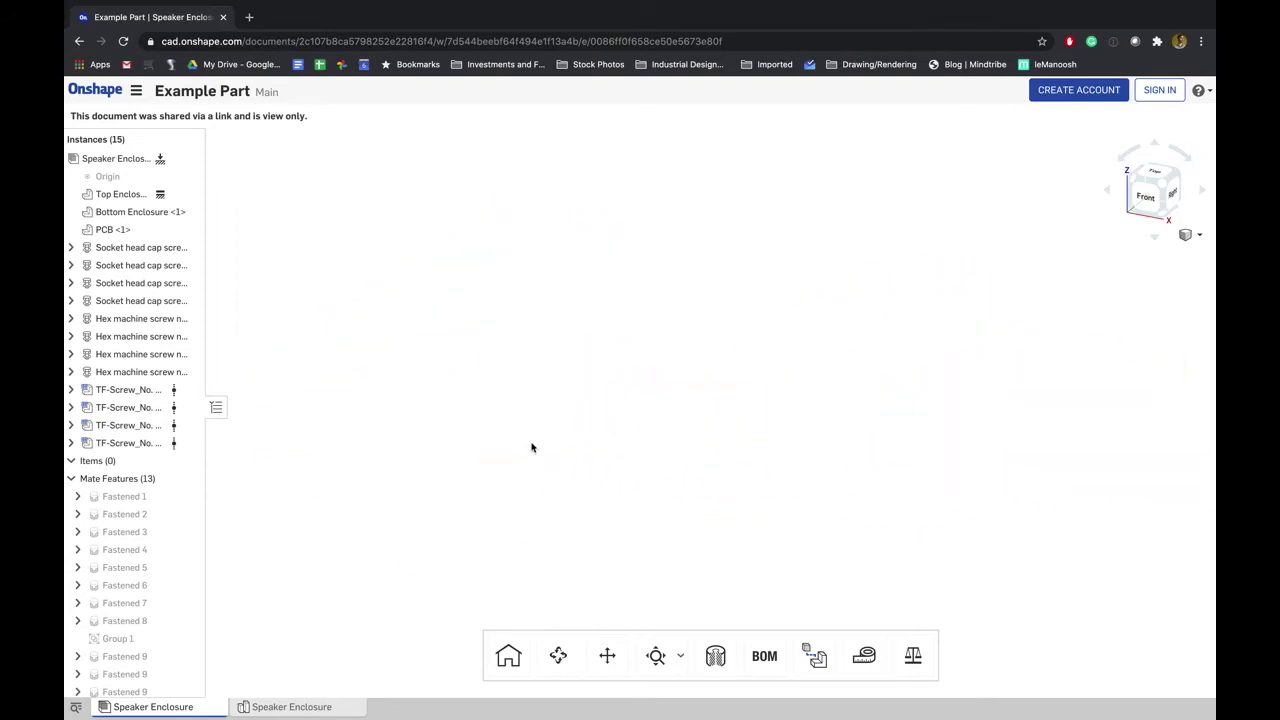
{"action": "left_click", "coordinate": [657, 660]}
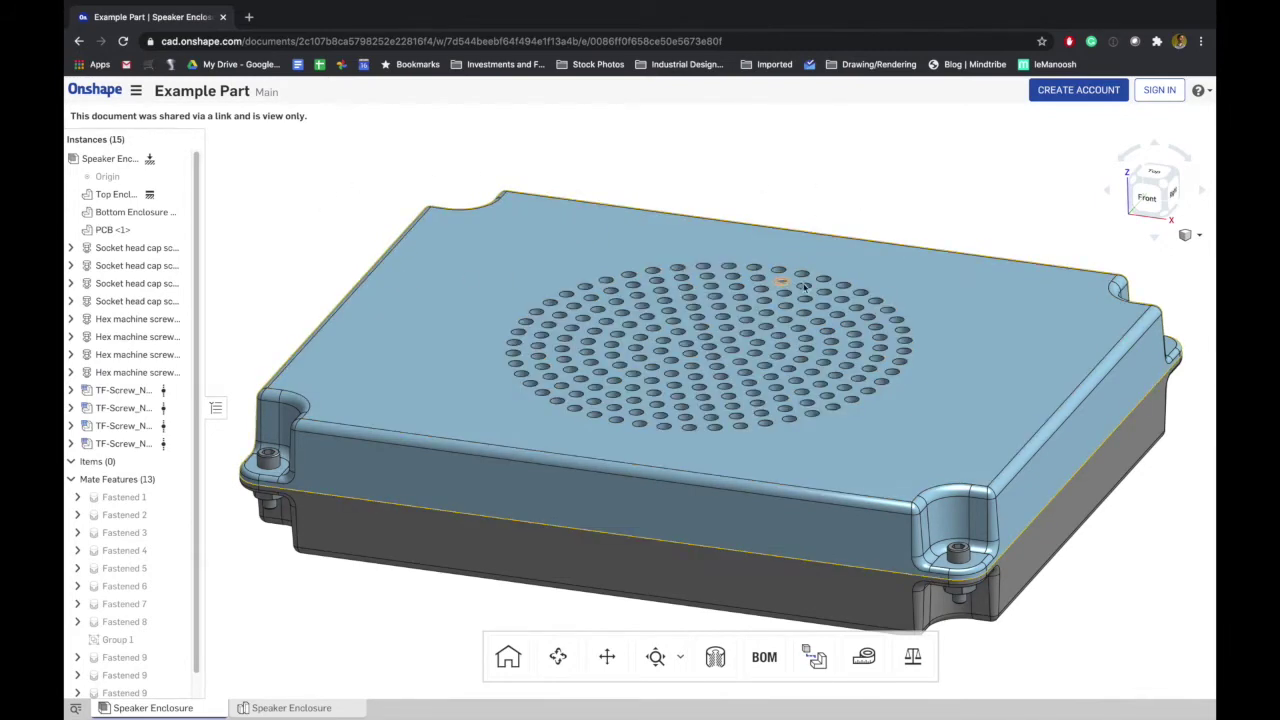
{"action": "middle_click_drag", "start_coordinate": [866, 292], "coordinate": [899, 266]}
{"action": "right_click_drag", "start_coordinate": [898, 266], "coordinate": [740, 325]}
{"action": "scroll", "coordinate": [740, 326], "scroll_direction": "down", "scroll_amount": 5}
{"action": "scroll", "coordinate": [814, 319], "scroll_direction": "up", "scroll_amount": 5}
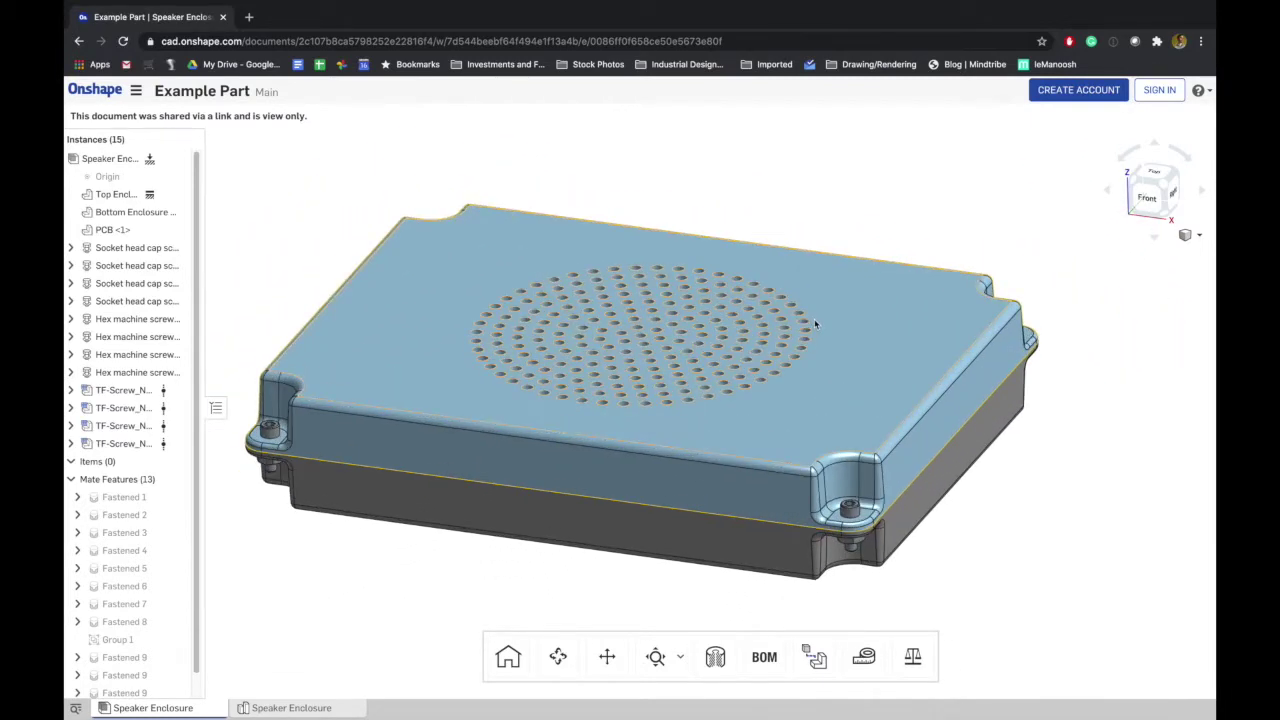
{"action": "scroll", "coordinate": [814, 319], "scroll_direction": "down", "scroll_amount": 1}
{"action": "mouse_move", "coordinate": [635, 300]}
{"action": "right_mouse_down"}
{"action": "mouse_move", "coordinate": [640, 272]}
{"action": "mouse_move", "coordinate": [638, 318]}
{"action": "right_mouse_up"}
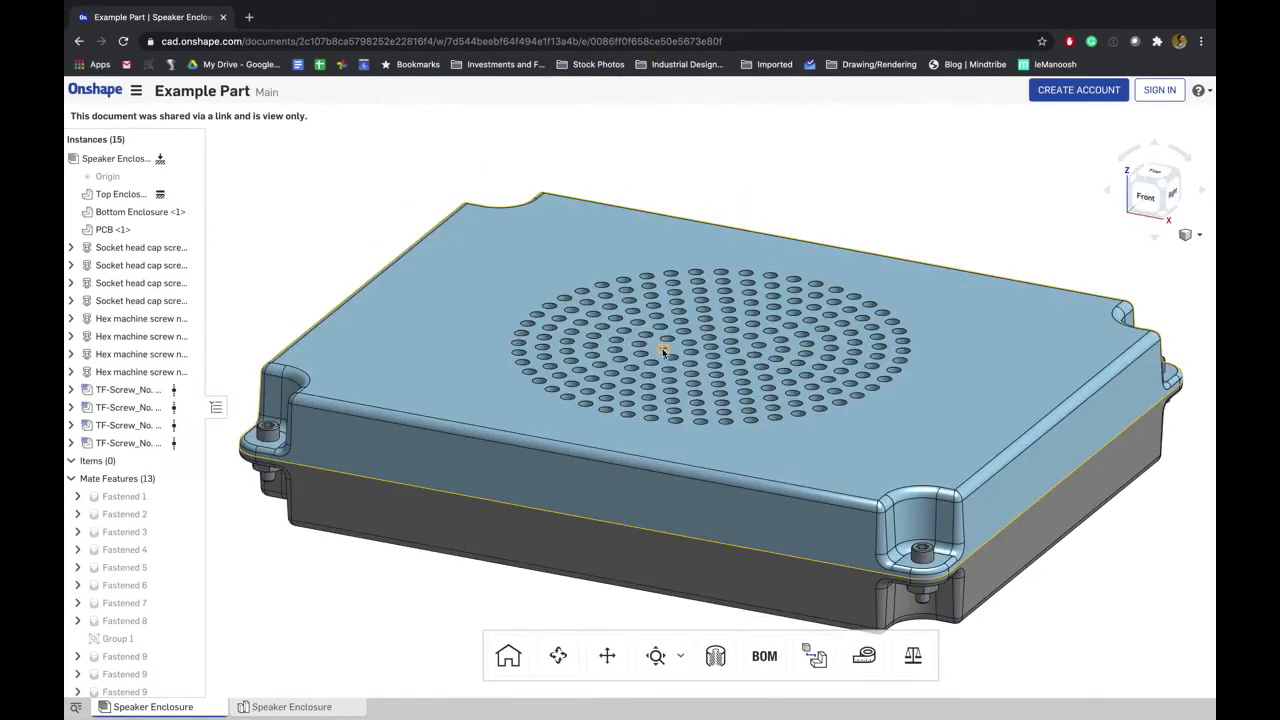
{"action": "scroll", "coordinate": [665, 353], "scroll_direction": "down", "scroll_amount": 1}
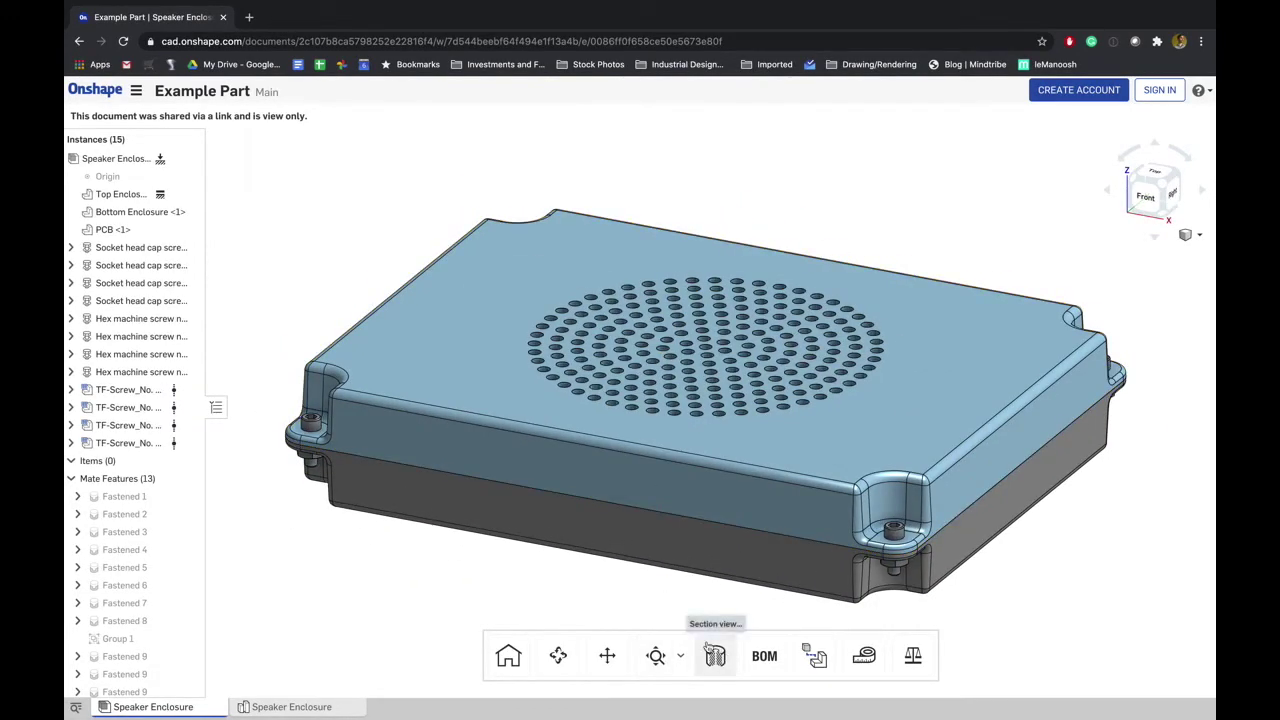
Create a section view from the bottom enclosure's right side face, offset about -20.1 mm into the enclosure
{"action": "right_click_drag", "start_coordinate": [618, 474], "coordinate": [609, 493]}
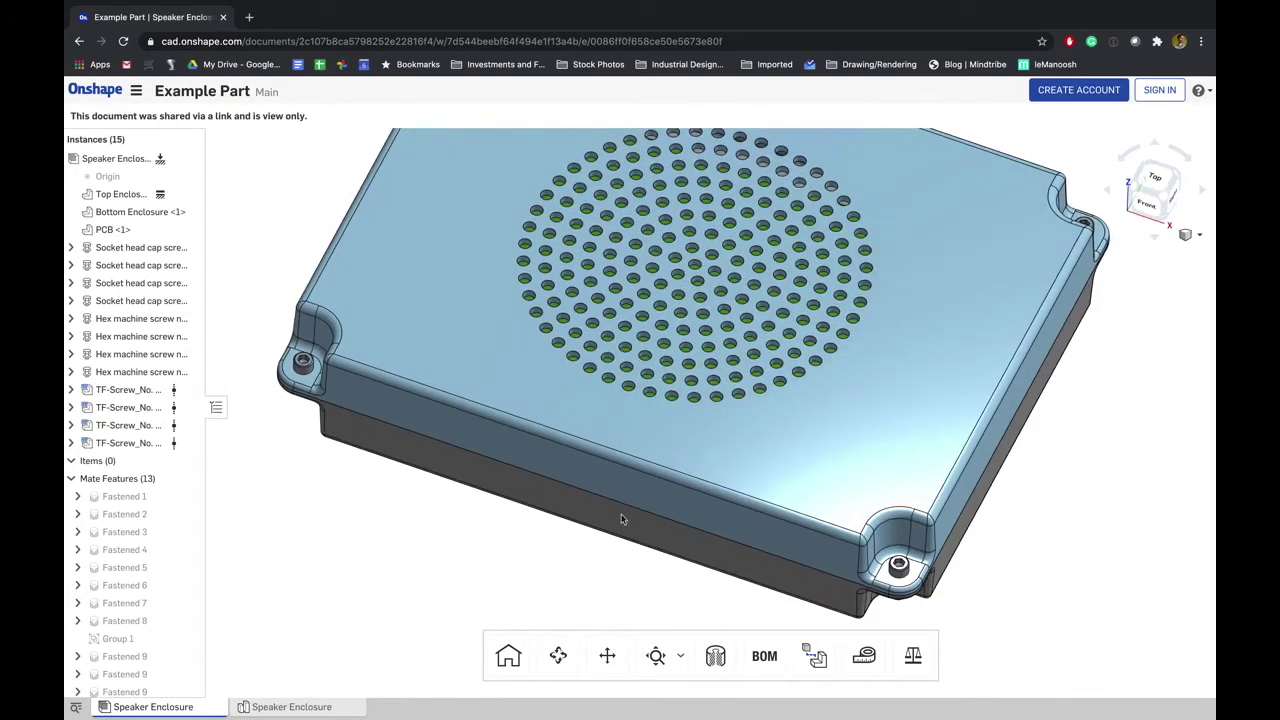
{"action": "left_click", "coordinate": [716, 656]}
{"action": "scroll", "coordinate": [630, 484], "scroll_direction": "down", "scroll_amount": 2}
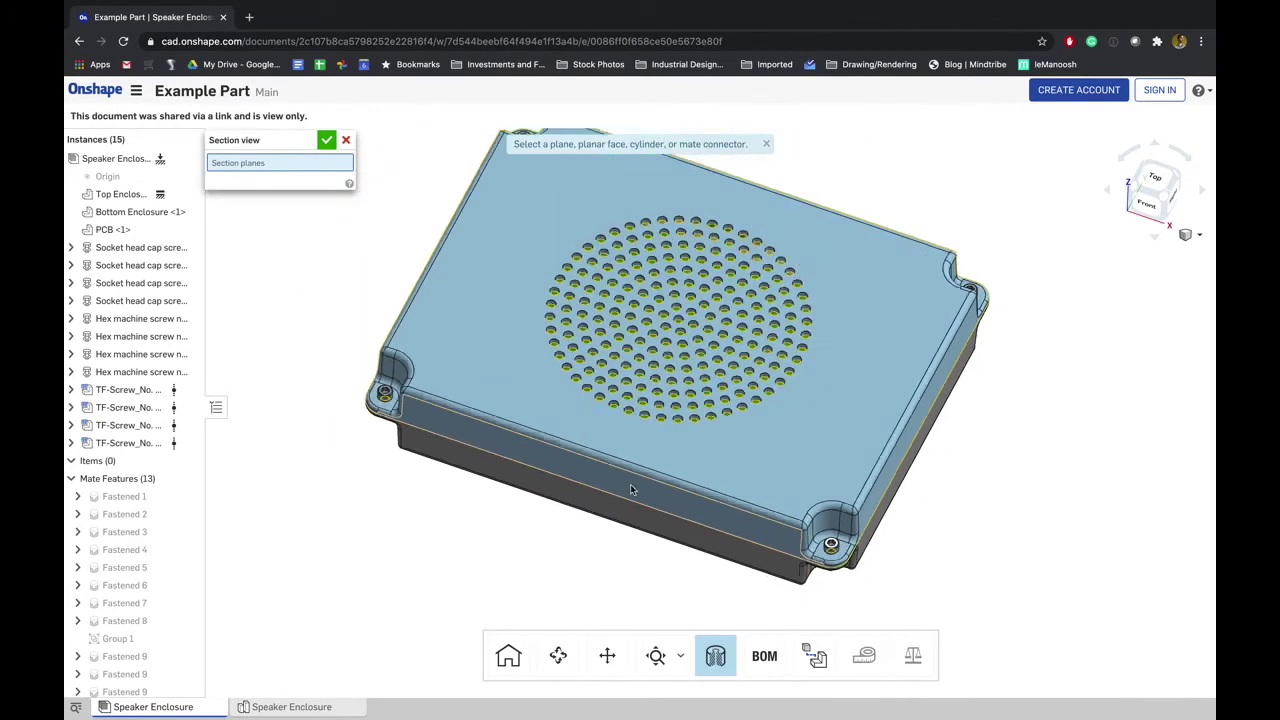
{"action": "key", "text": "p"}
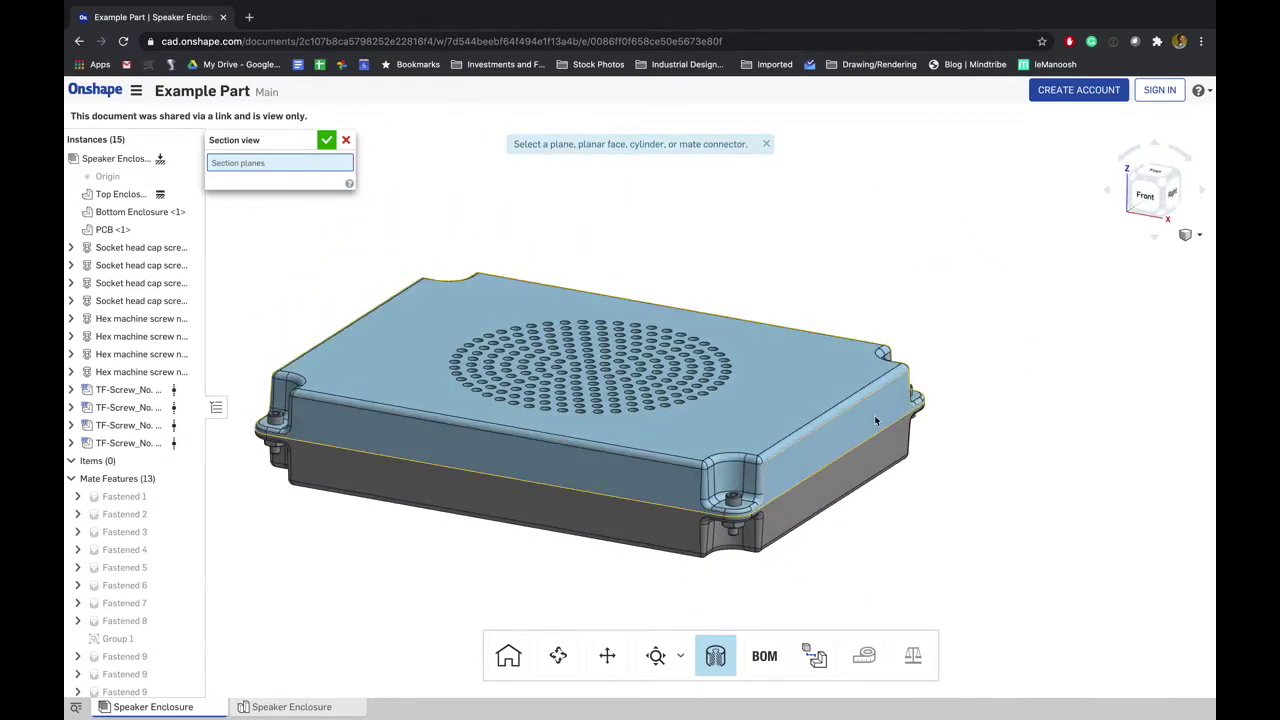
{"action": "left_click", "coordinate": [847, 441]}
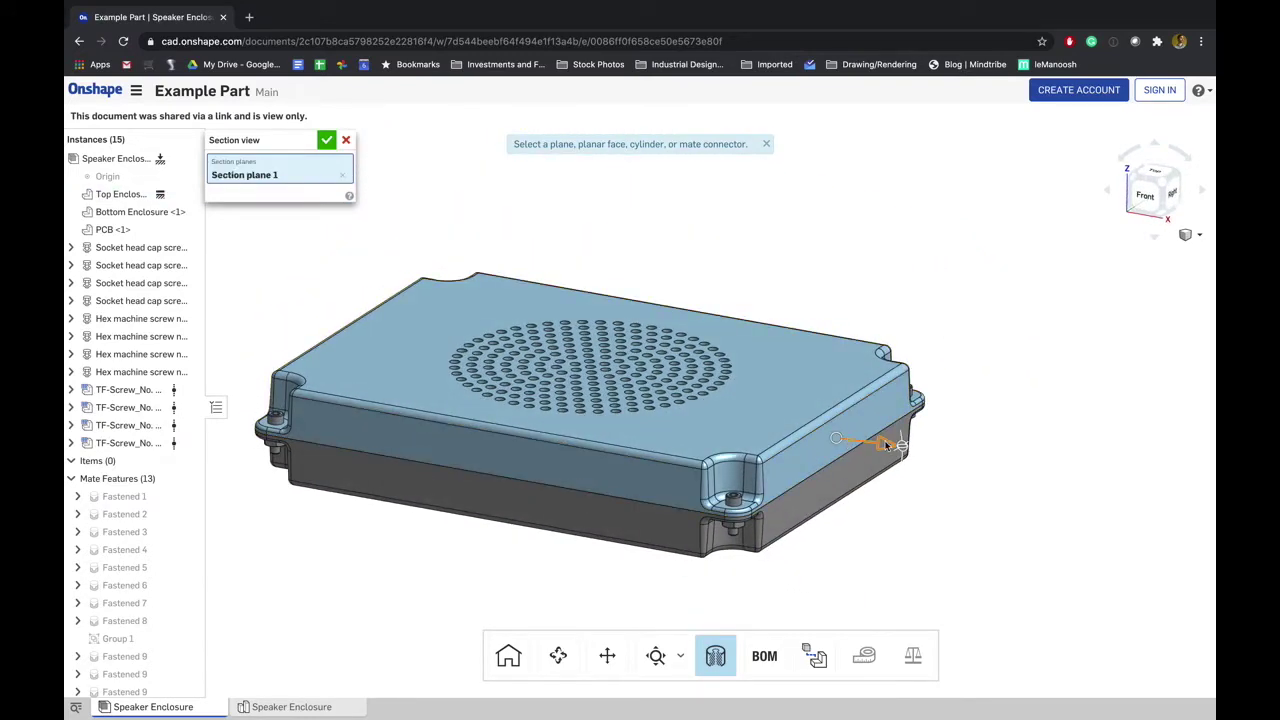
{"action": "left_click_drag", "start_coordinate": [887, 444], "coordinate": [825, 440]}
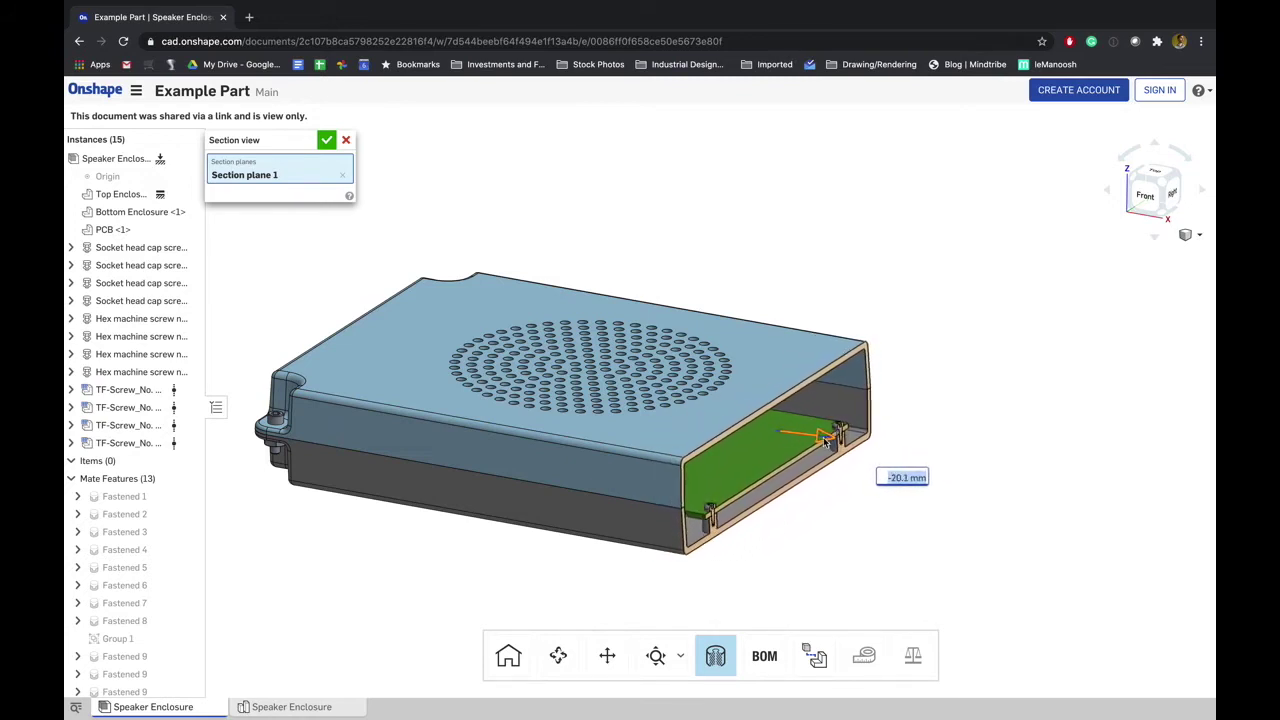
Examine the PCB and screws inside the sectioned enclosure, and close the section view with the model fitted
{"action": "right_click_drag", "start_coordinate": [717, 540], "coordinate": [588, 504]}
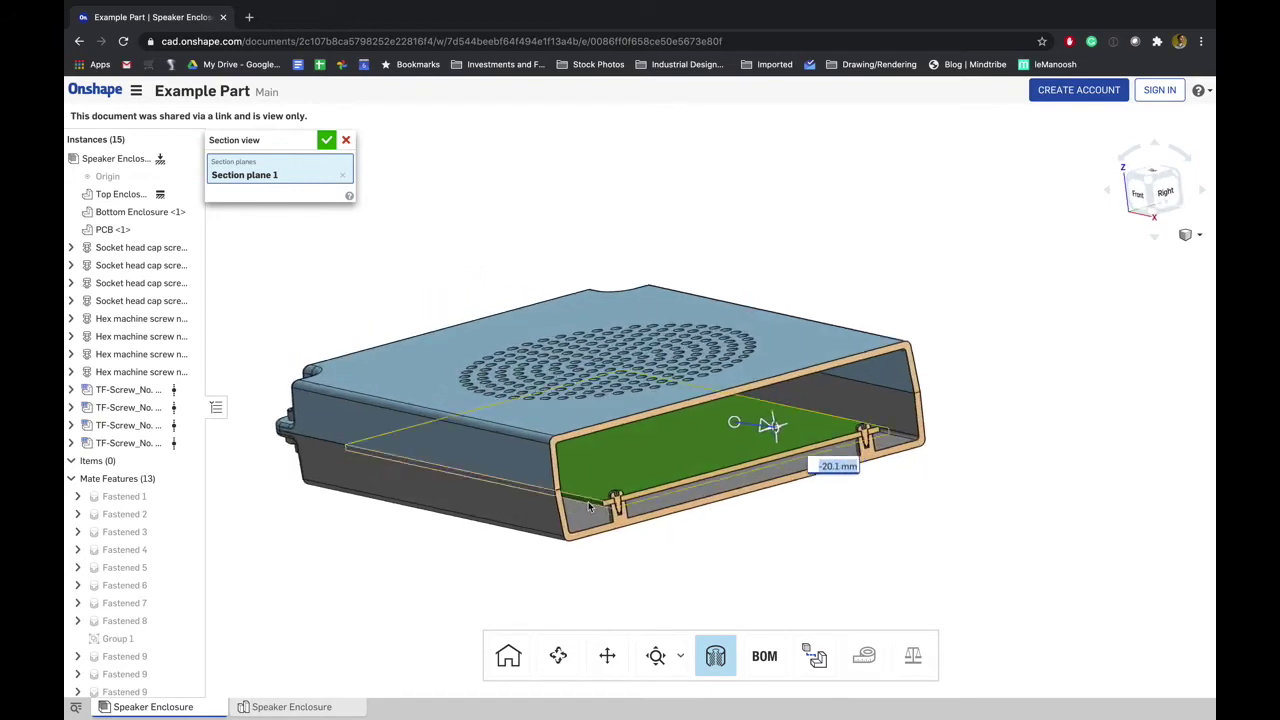
{"action": "scroll", "coordinate": [590, 503], "scroll_direction": "up", "scroll_amount": 6}
{"action": "scroll", "coordinate": [661, 537], "scroll_direction": "down", "scroll_amount": 6}
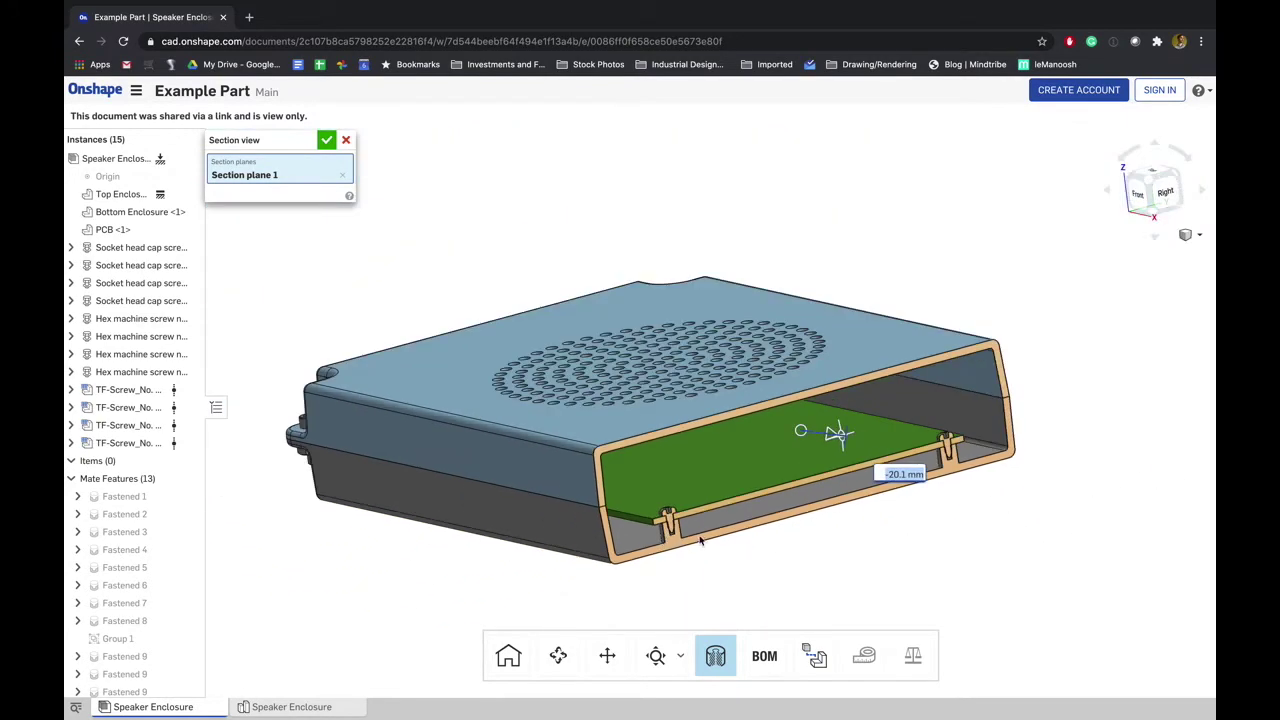
{"action": "right_click_drag", "start_coordinate": [700, 540], "coordinate": [729, 544]}
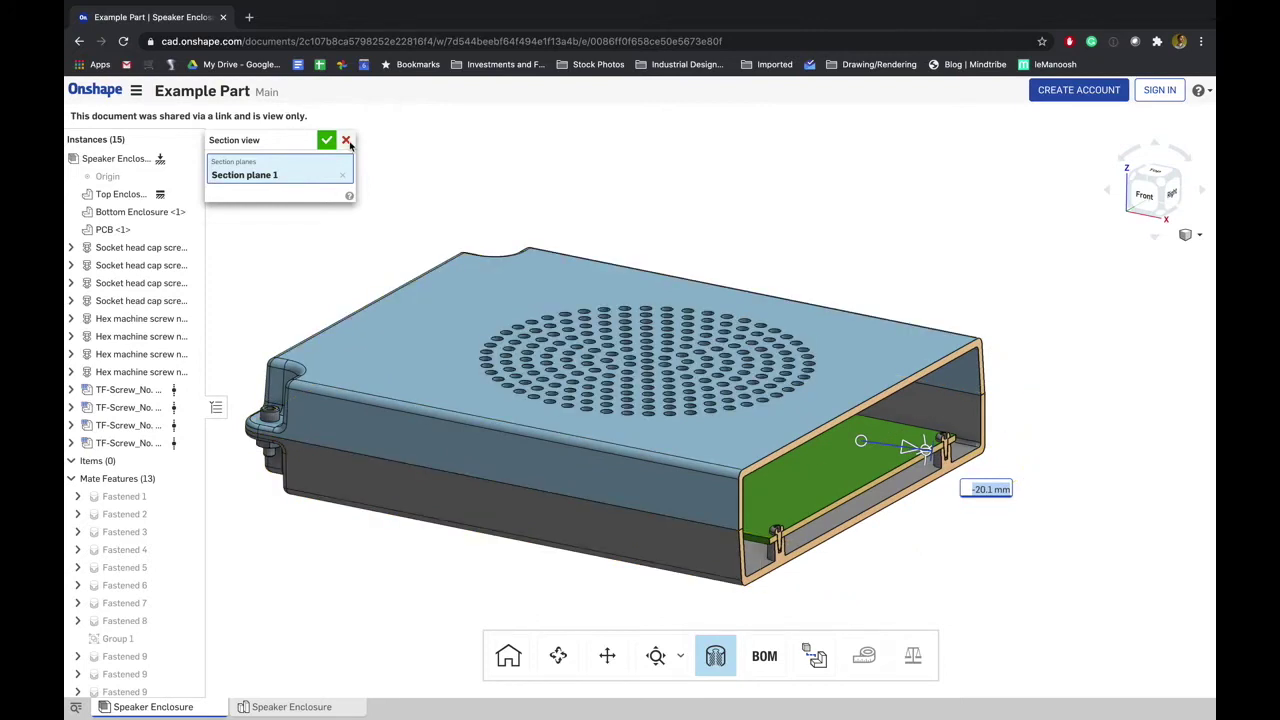
{"action": "left_click", "coordinate": [716, 656]}
{"action": "key", "text": "f"}
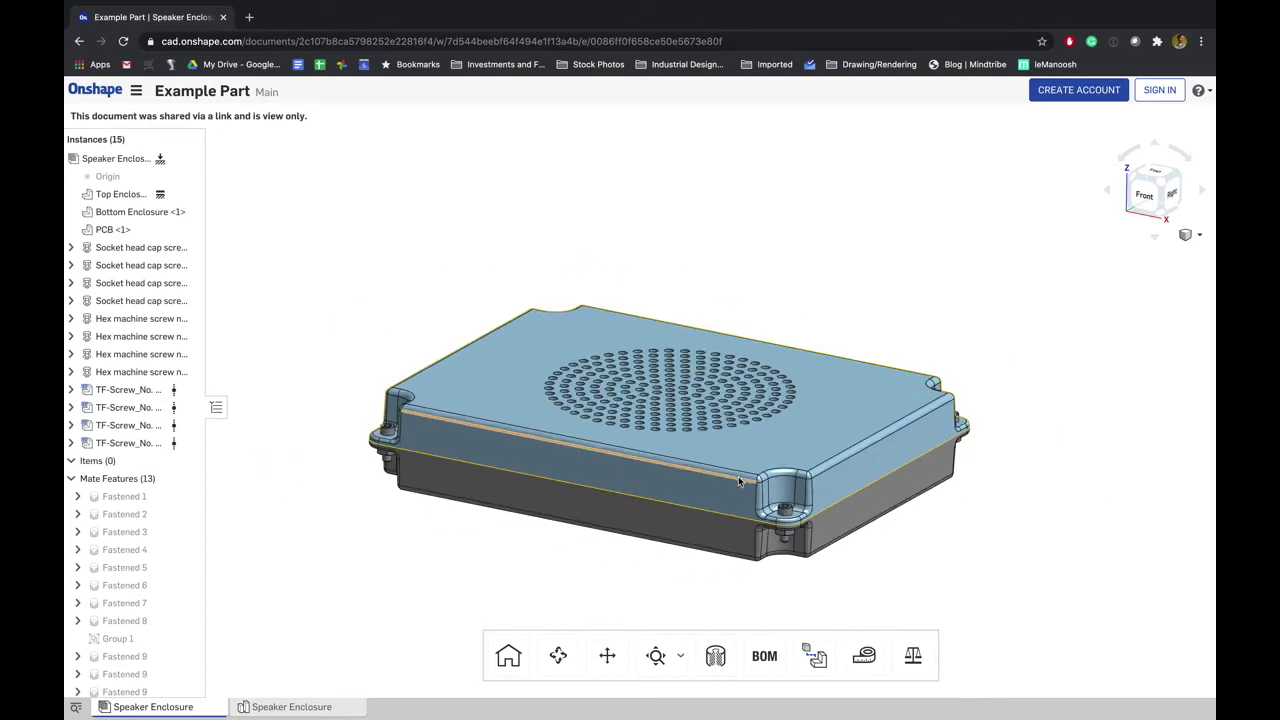
Show the assembly's bill of materials and remove its Material column
{"action": "middle_click_drag", "start_coordinate": [739, 477], "coordinate": [726, 411]}
{"action": "right_click_drag", "start_coordinate": [727, 410], "coordinate": [720, 410]}
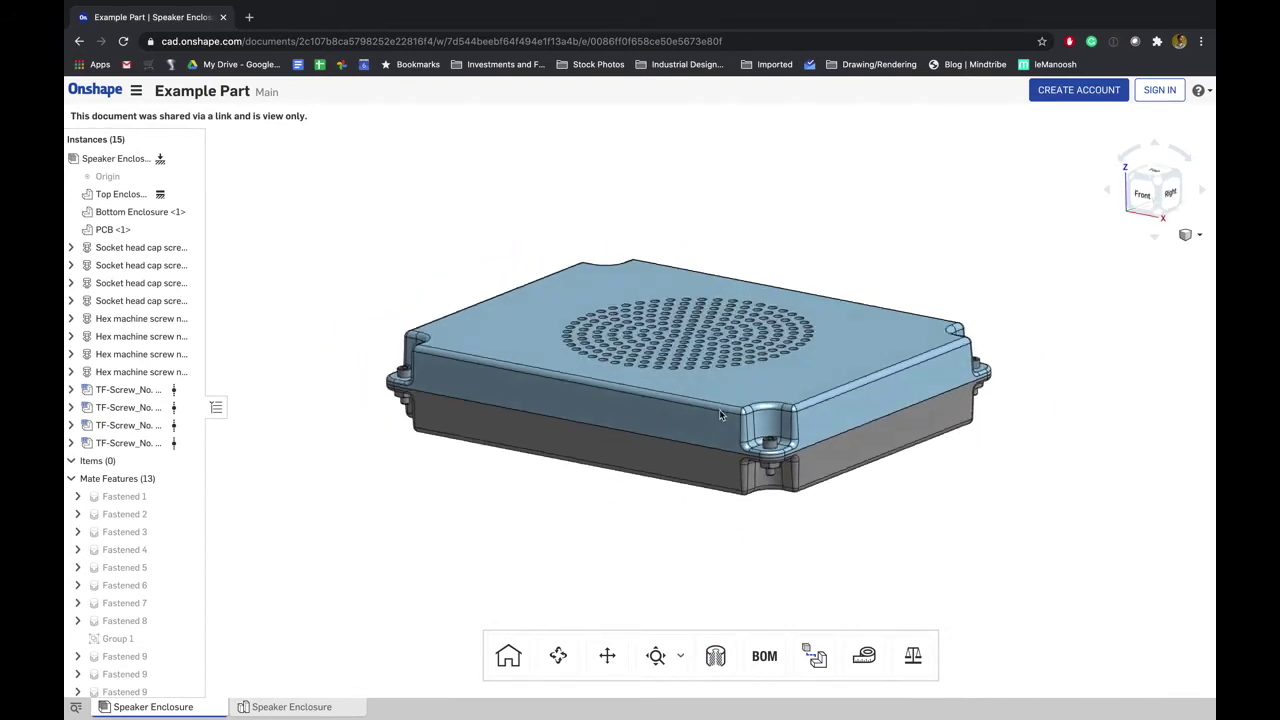
{"action": "left_click", "coordinate": [765, 657]}
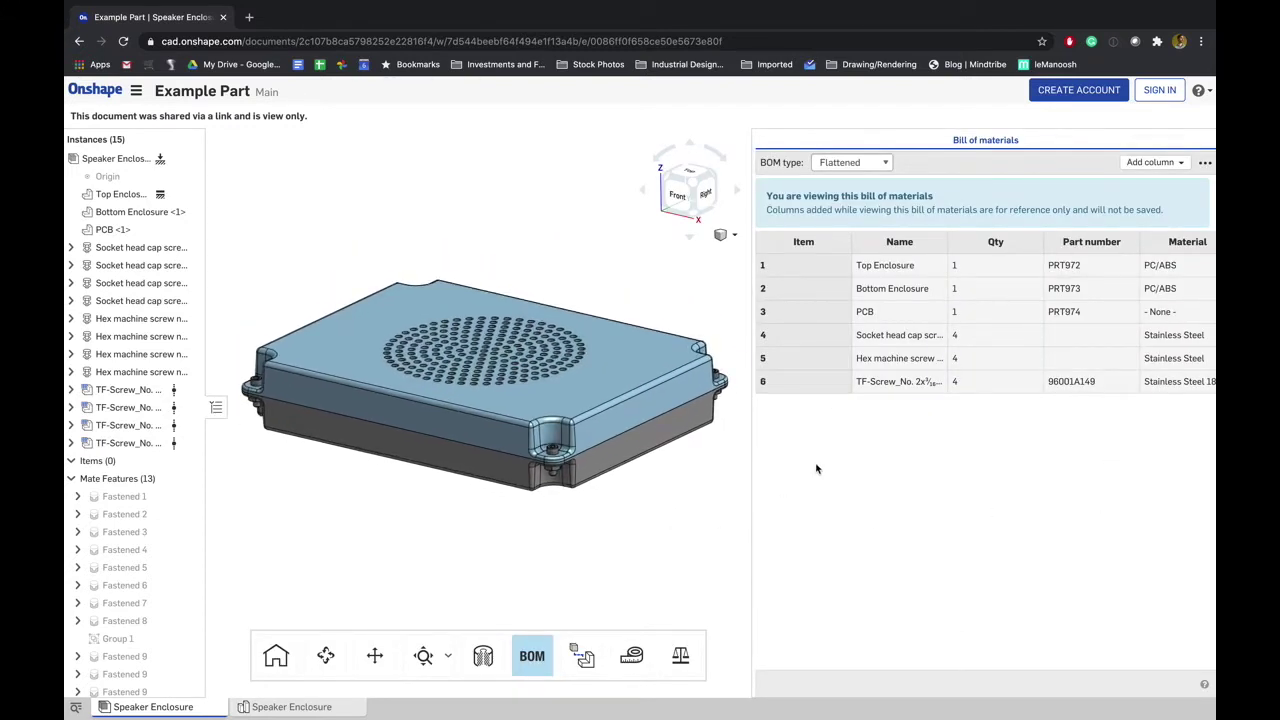
{"action": "right_click", "coordinate": [1185, 241]}
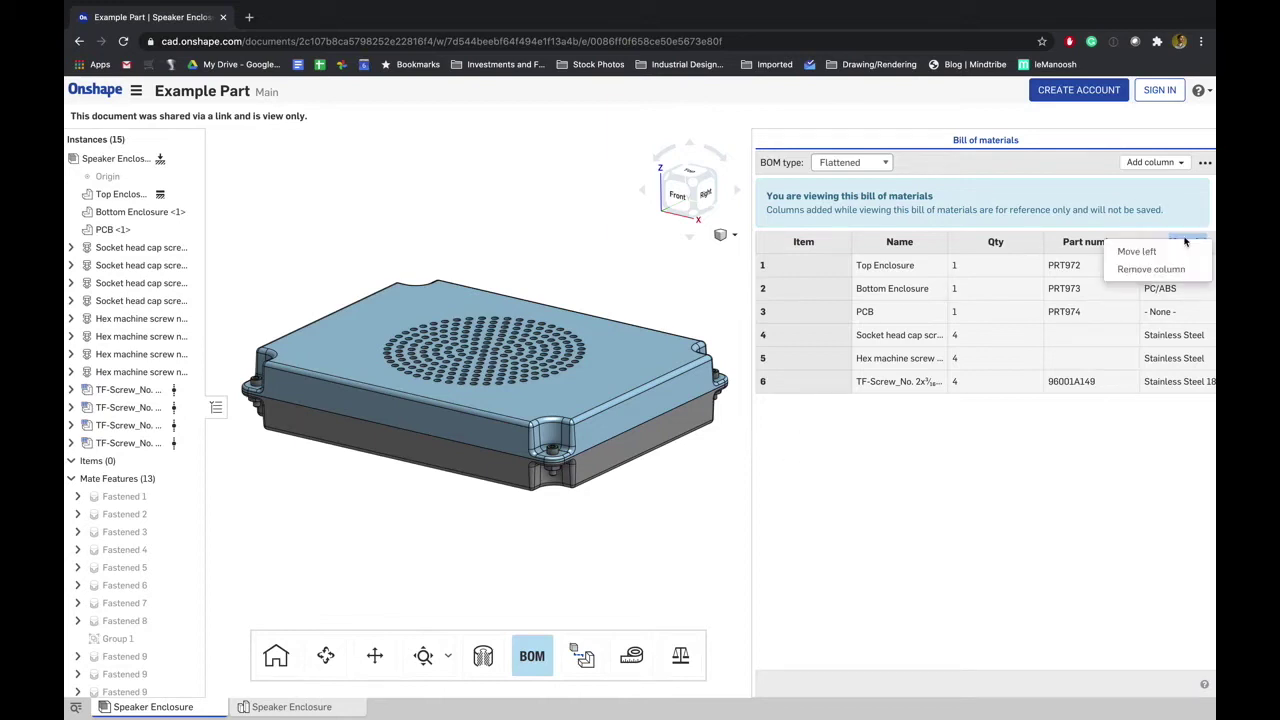
{"action": "left_click", "coordinate": [1160, 267]}
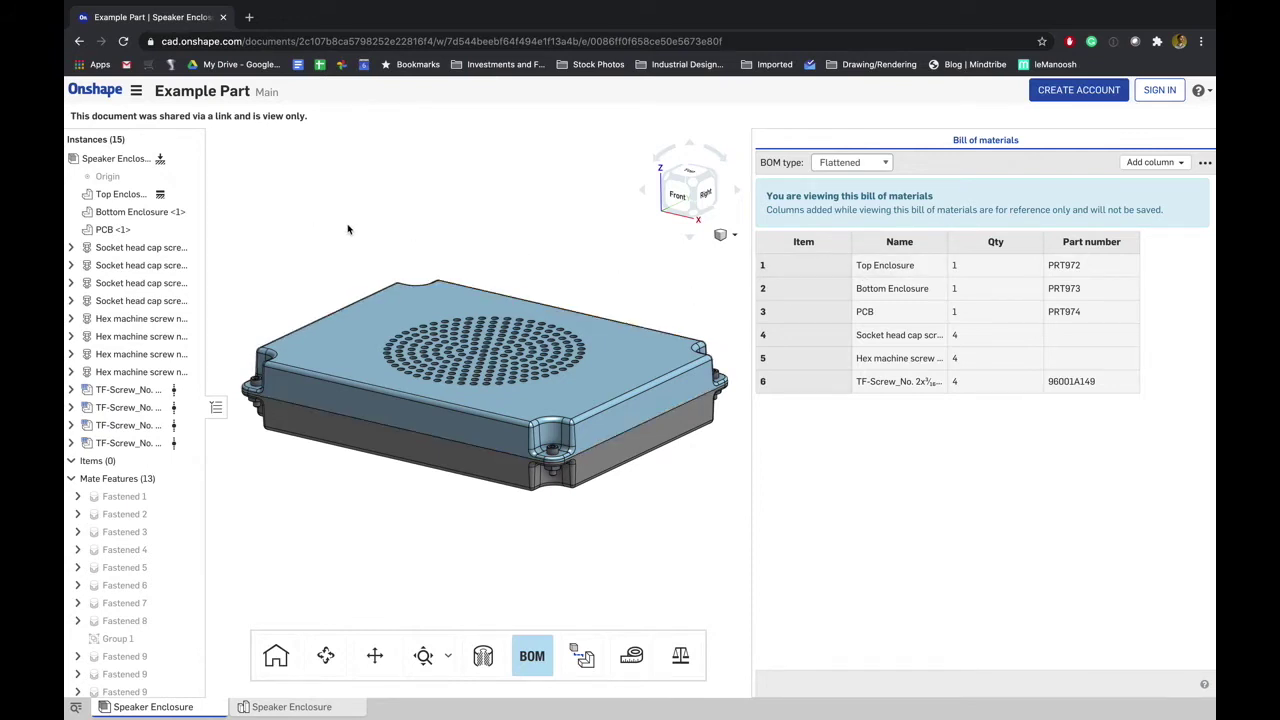
Highlight the Top Enclosure from its bill of materials row, and add the Material column to the table
{"action": "left_click", "coordinate": [821, 270]}
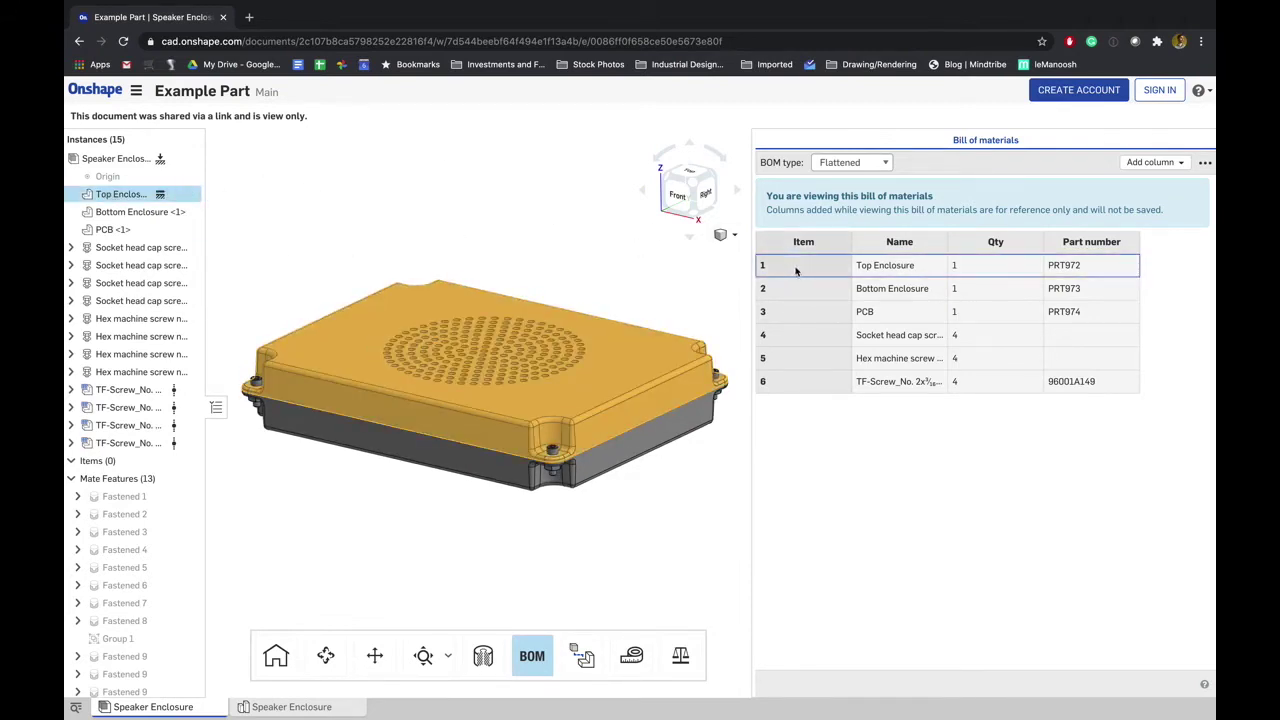
{"action": "left_click", "coordinate": [600, 250]}
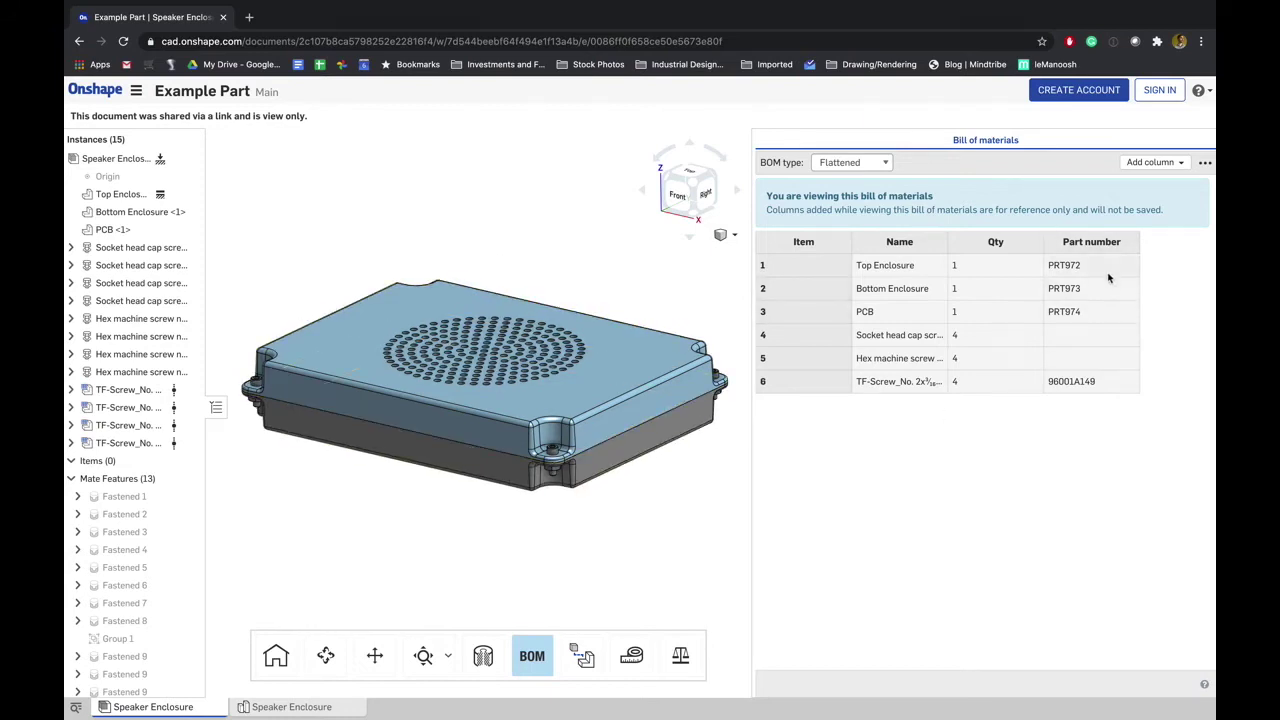
{"action": "left_click", "coordinate": [1180, 163]}
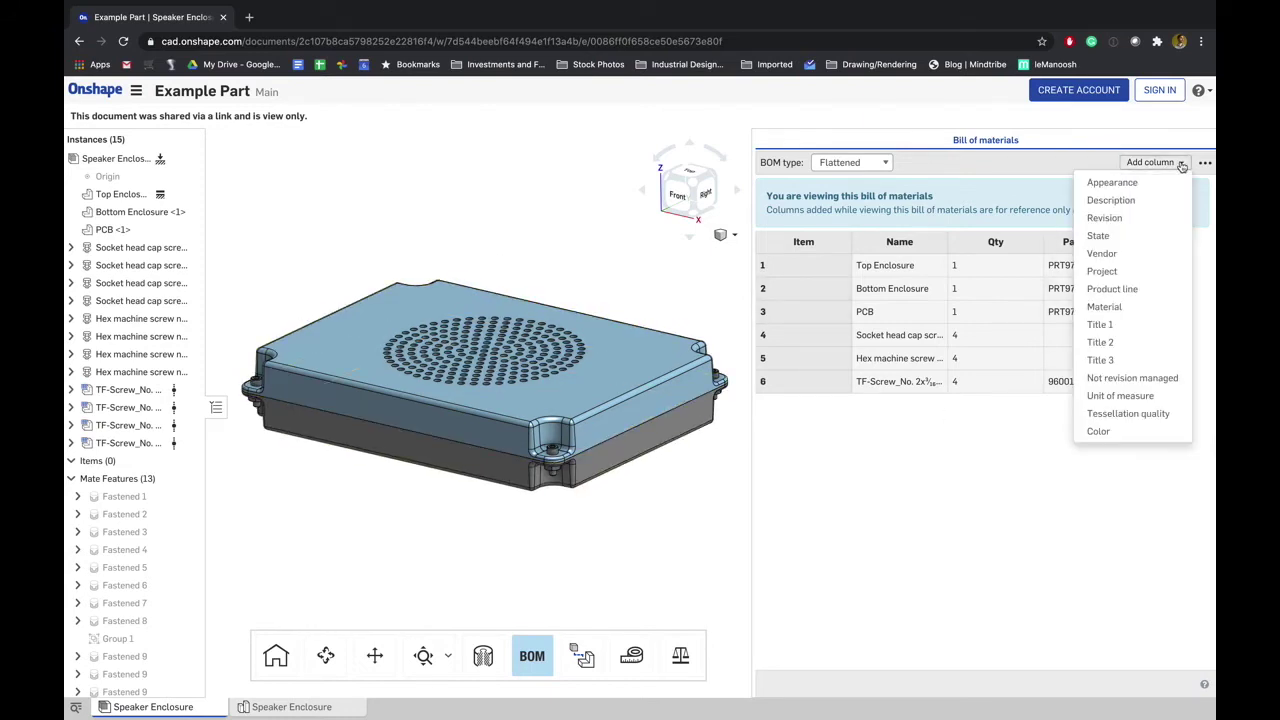
{"action": "left_click", "coordinate": [1110, 307]}
{"action": "left_click", "coordinate": [976, 464]}
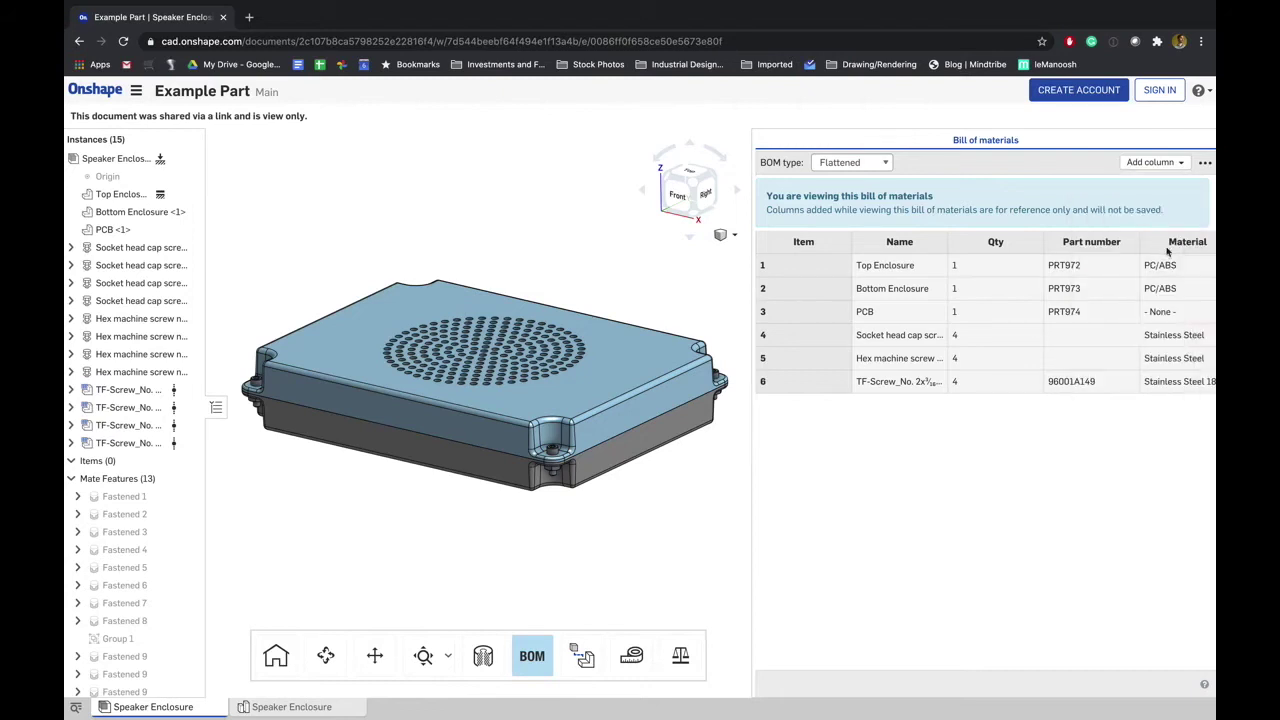
Select the Top Enclosure row in the bill of materials again, clear the selection and hide the table
{"action": "left_click", "coordinate": [880, 265]}
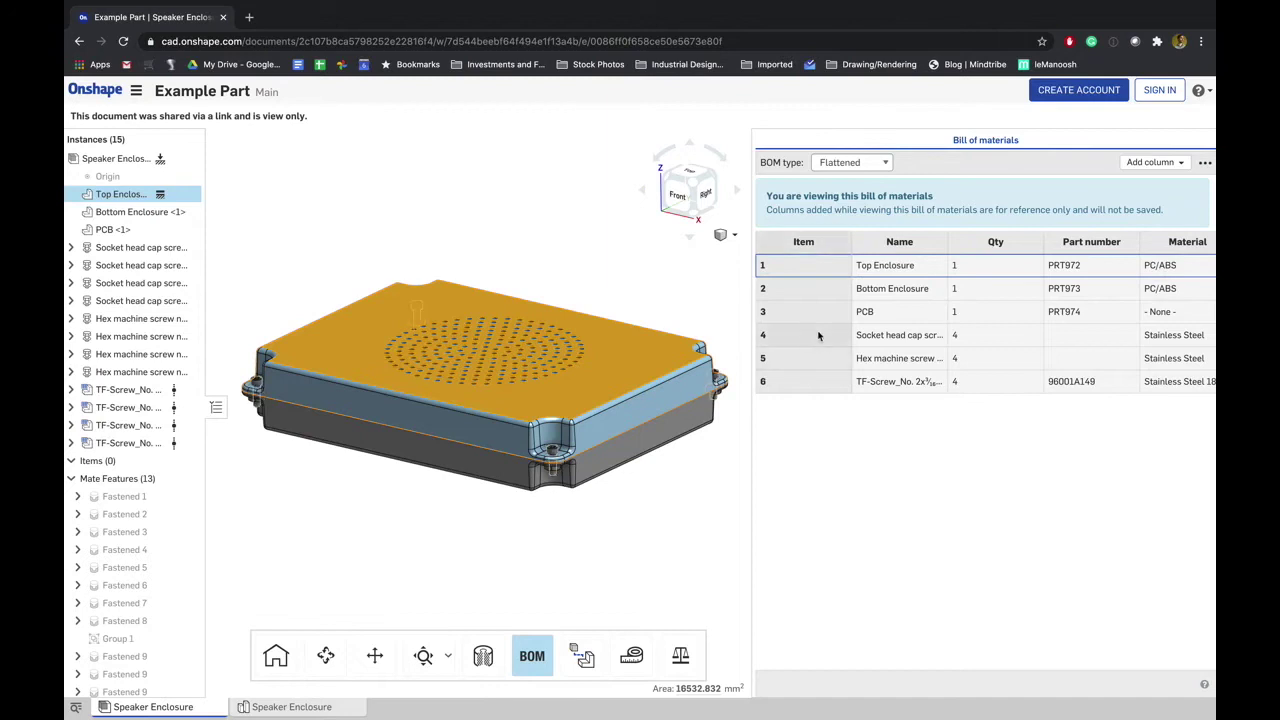
{"action": "left_click", "coordinate": [1160, 336]}
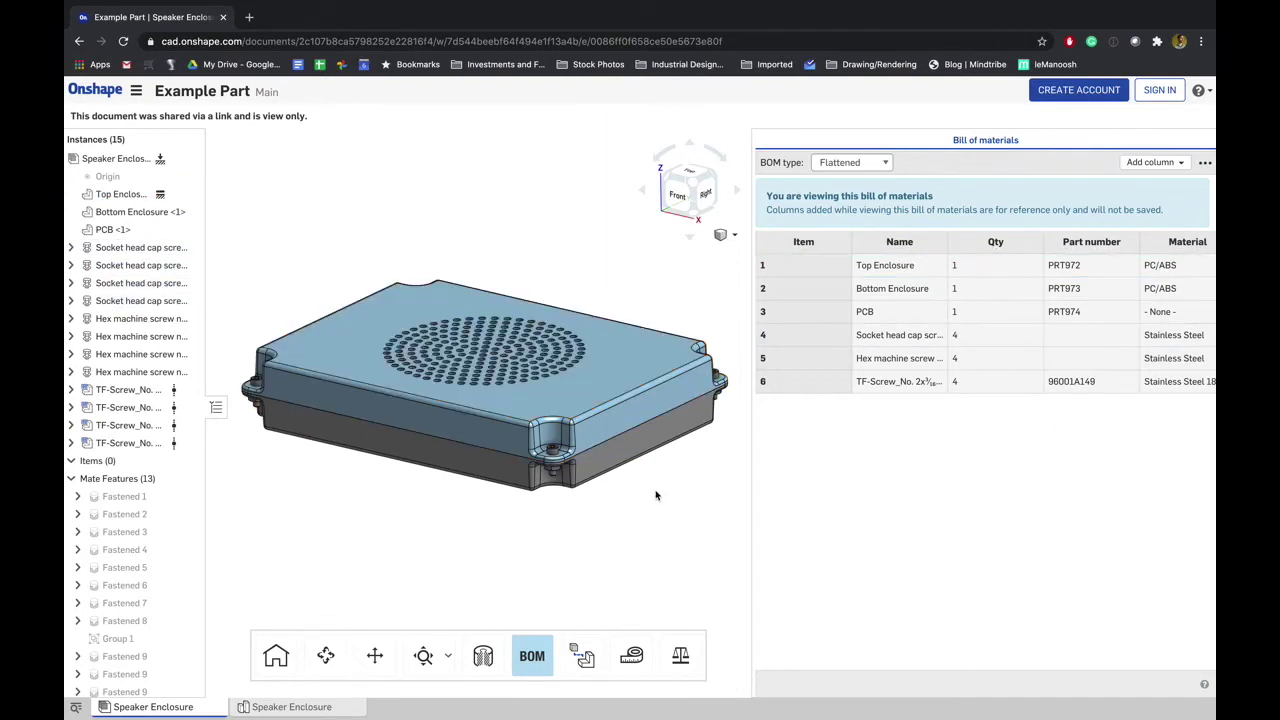
{"action": "left_click", "coordinate": [532, 655]}
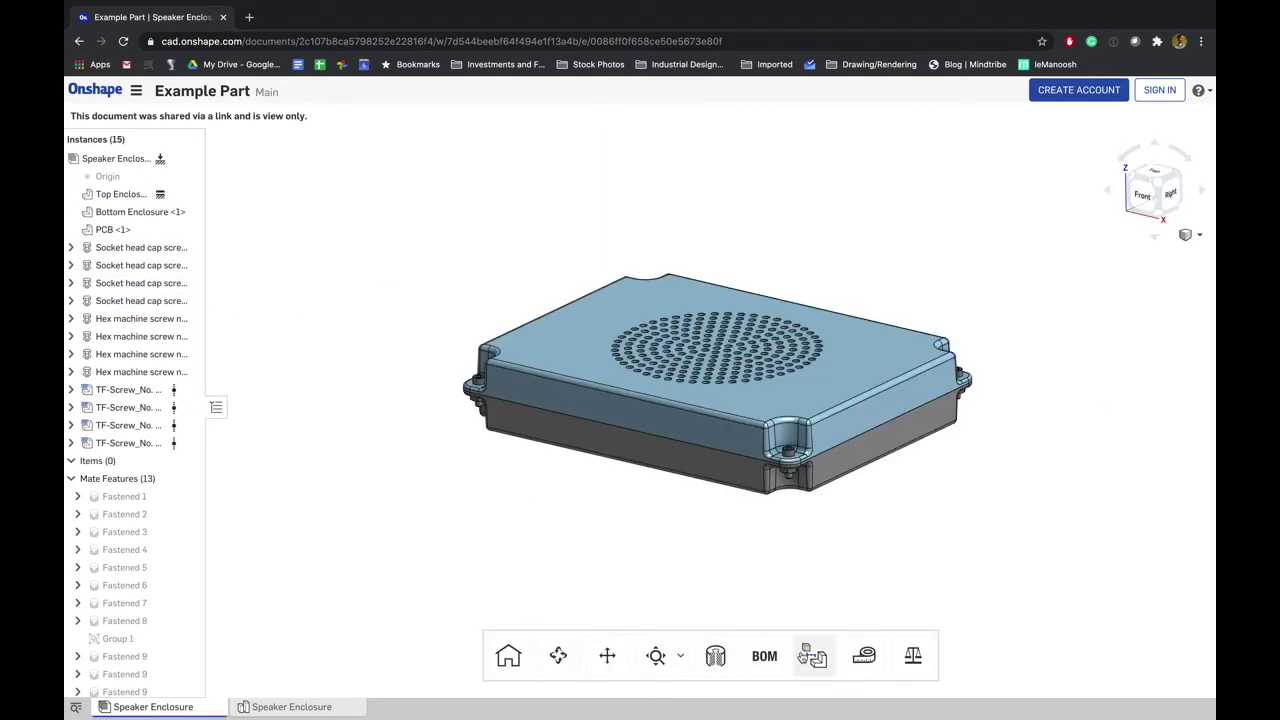
Show the assembly's Explode 1 exploded view and examine the separated enclosure halves, PCB, screws and nuts
{"action": "left_click", "coordinate": [816, 656]}
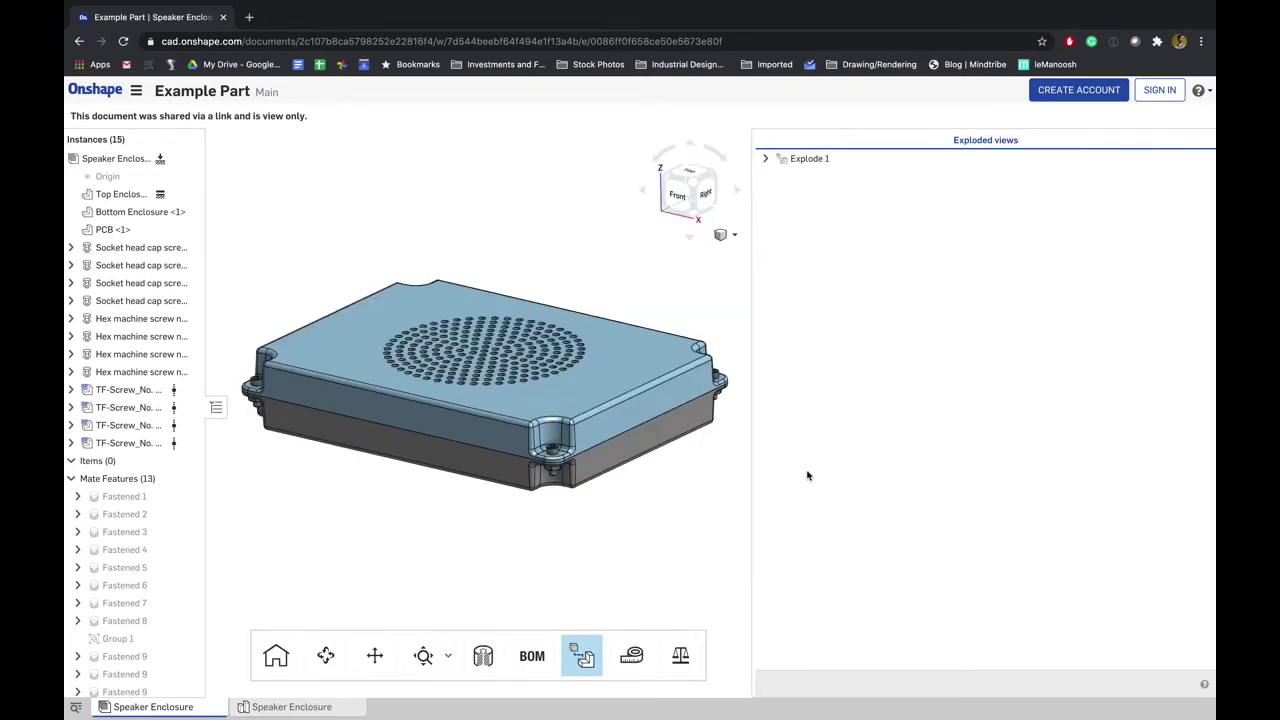
{"action": "left_click", "coordinate": [816, 159]}
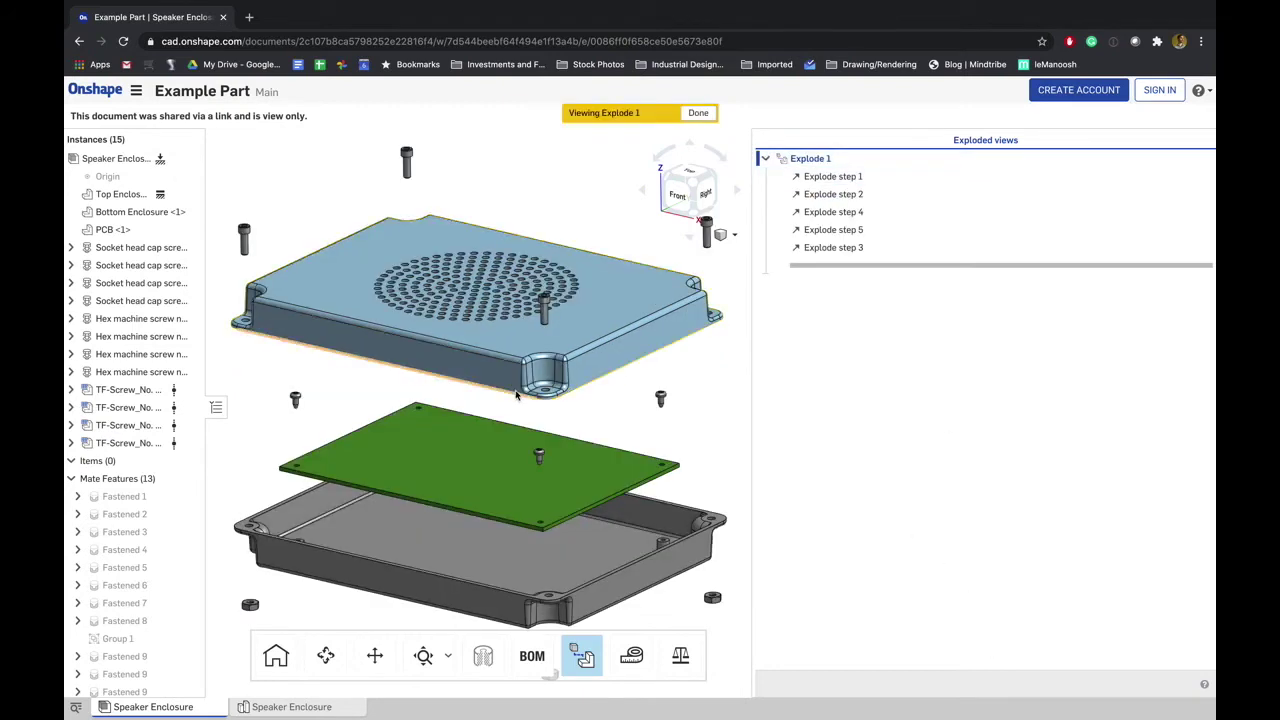
{"action": "scroll", "coordinate": [518, 400], "scroll_direction": "down", "scroll_amount": 2}
{"action": "middle_click_drag", "start_coordinate": [520, 405], "coordinate": [496, 375]}
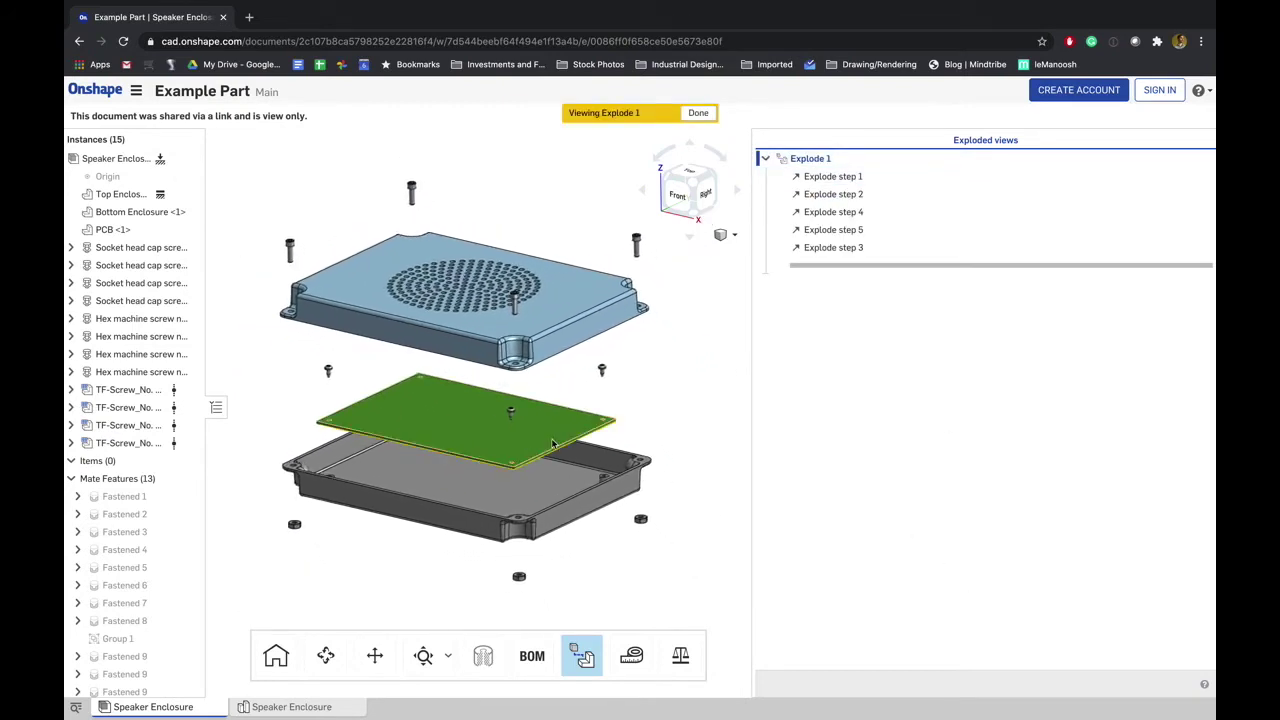
{"action": "right_click_drag", "start_coordinate": [642, 450], "coordinate": [609, 449]}
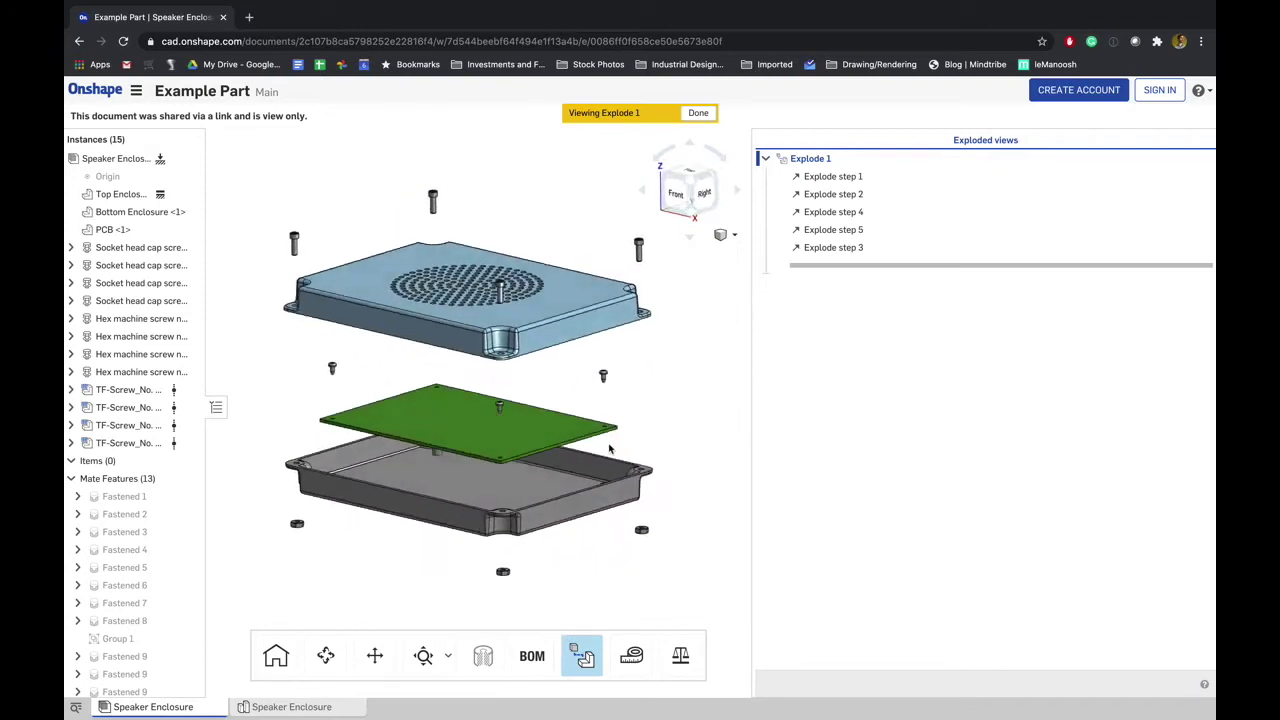
Zoom to a window around the front PCB screw in the exploded view, and fit the whole model again
{"action": "left_click", "coordinate": [448, 655]}
{"action": "left_click", "coordinate": [458, 570]}
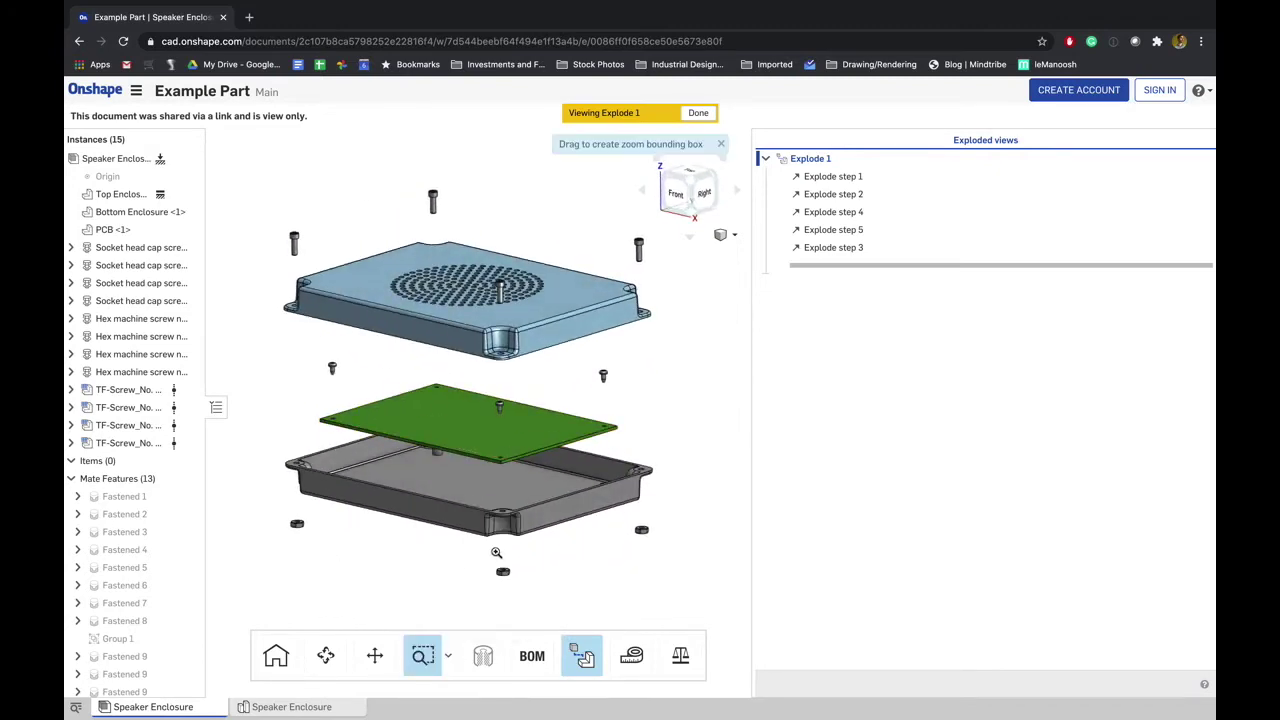
{"action": "left_click_drag", "start_coordinate": [481, 398], "coordinate": [553, 450]}
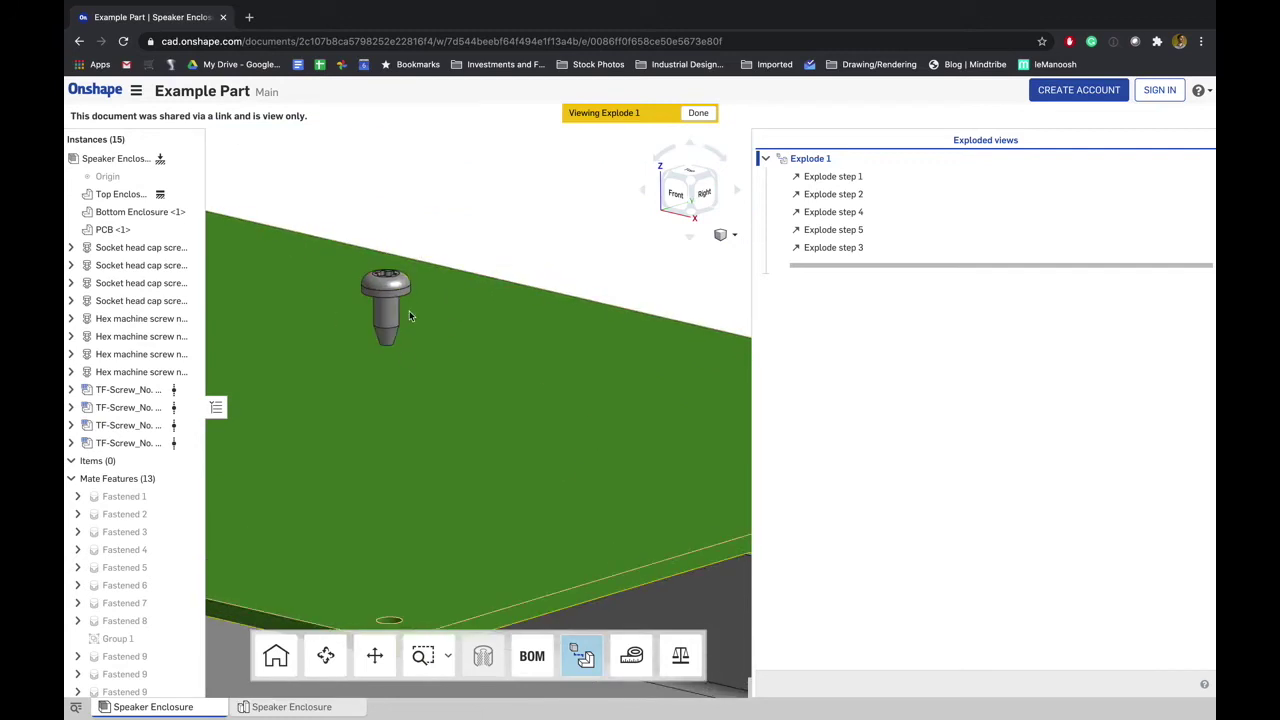
{"action": "left_click", "coordinate": [448, 655]}
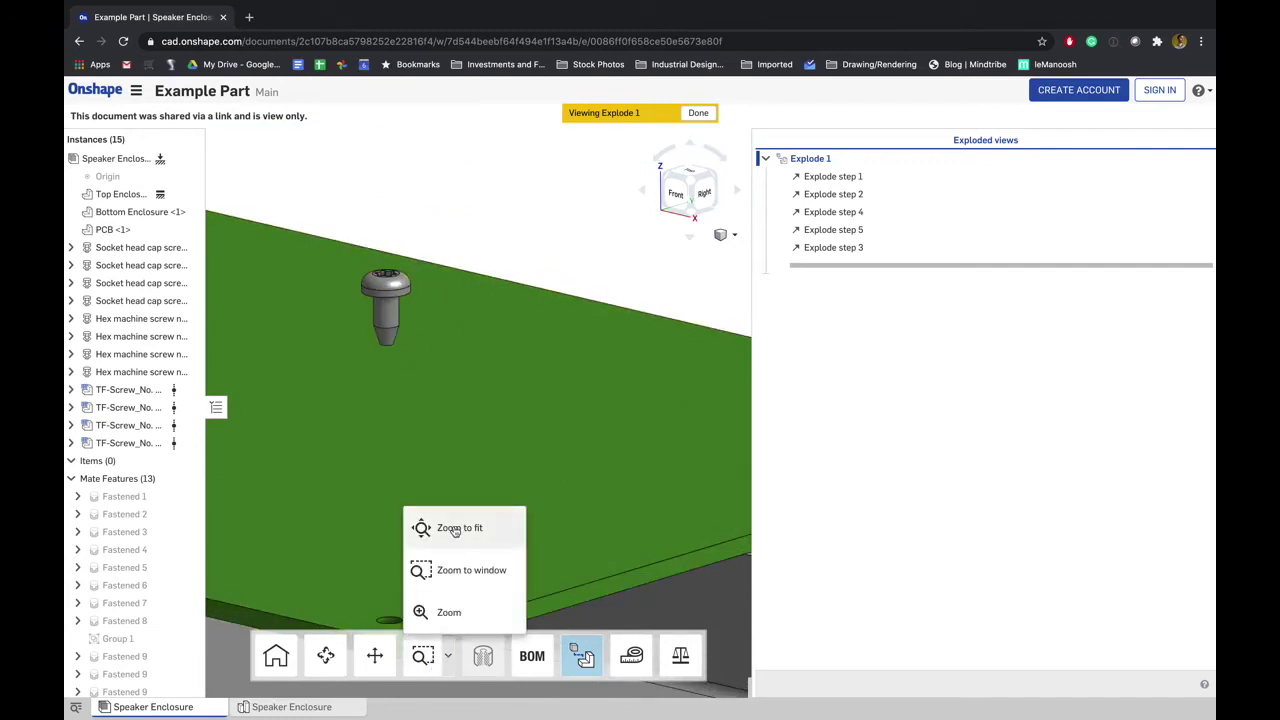
{"action": "left_click", "coordinate": [455, 529]}
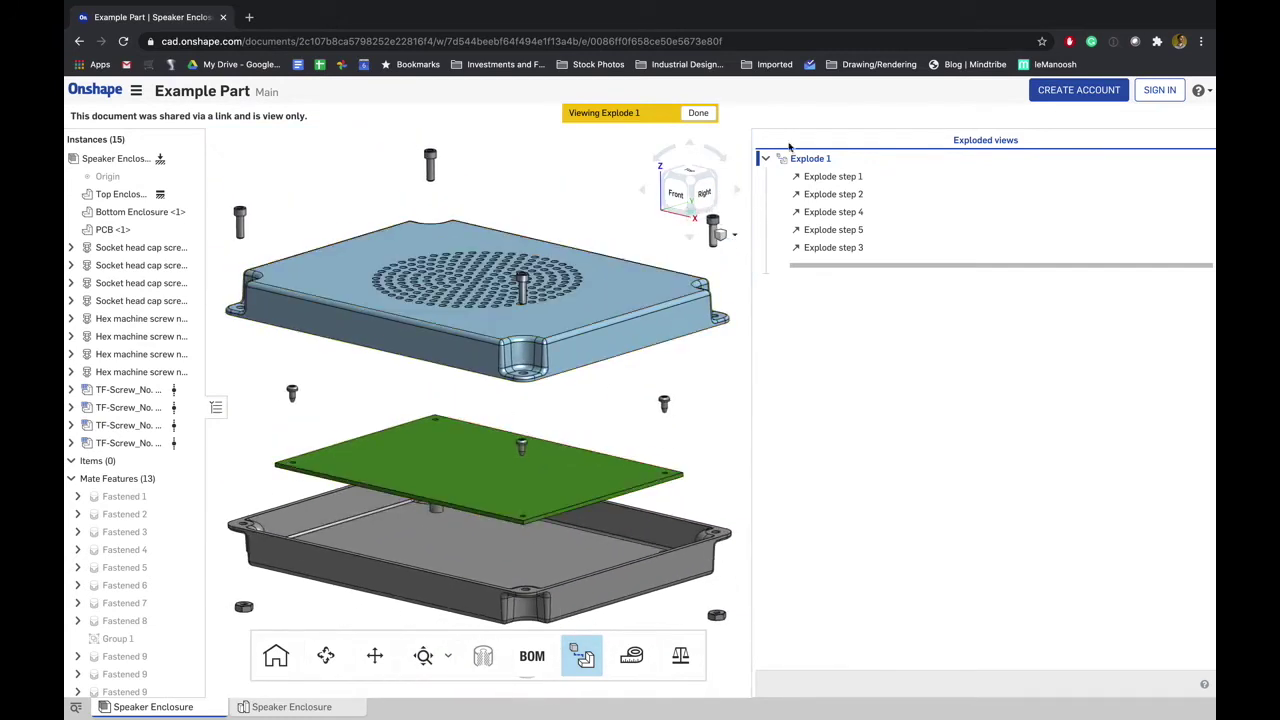
Finish viewing Explode 1 and close the list of exploded views
{"action": "left_click", "coordinate": [698, 112]}
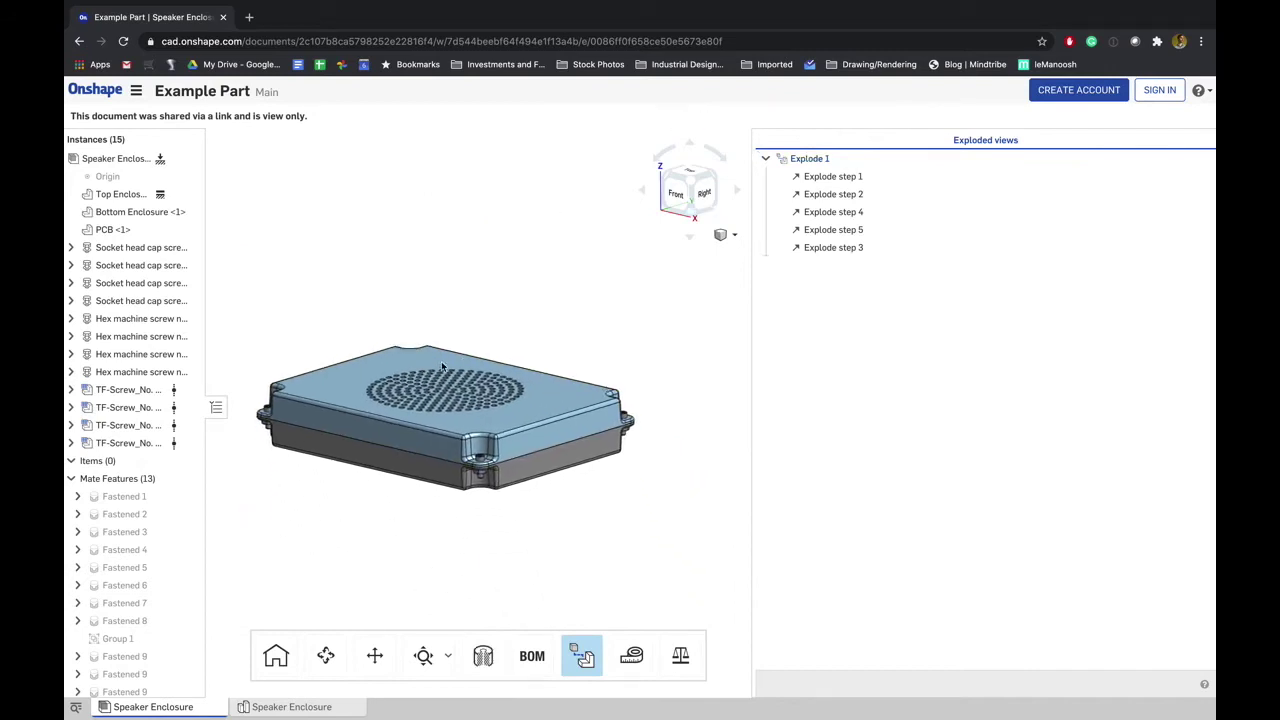
{"action": "left_click", "coordinate": [583, 656]}
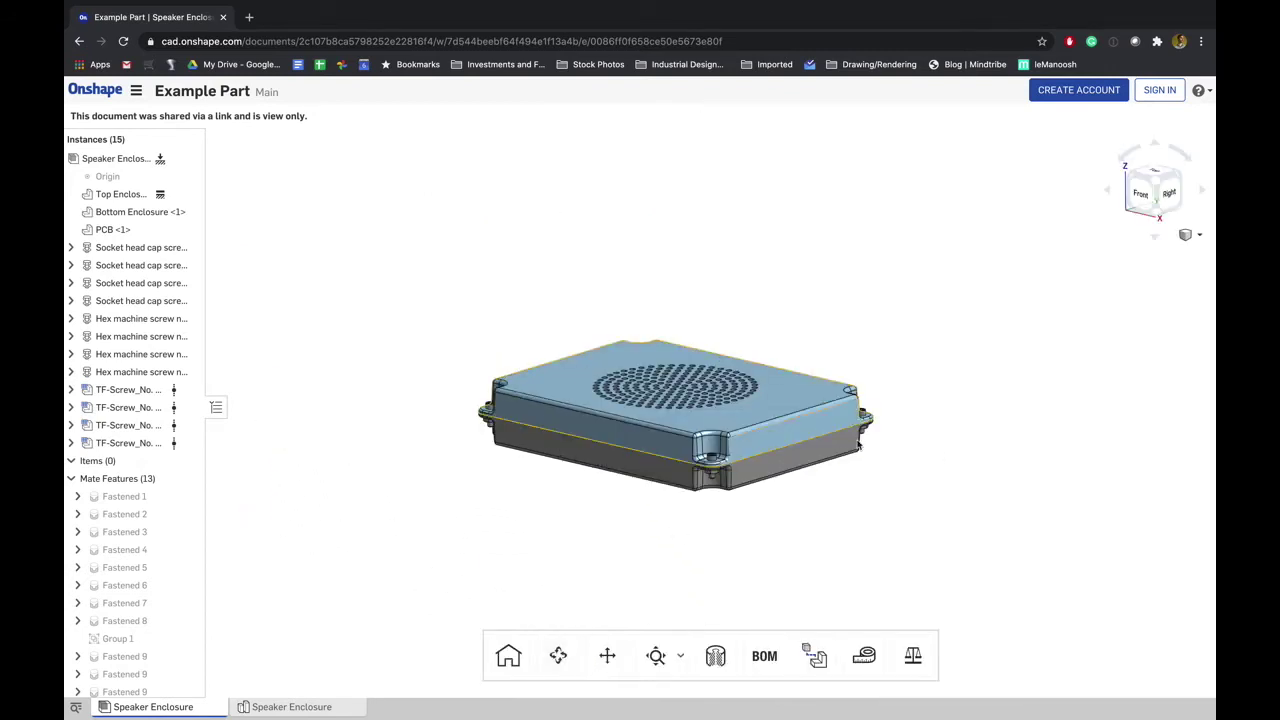
{"action": "scroll", "coordinate": [858, 444], "scroll_direction": "up", "scroll_amount": 4}
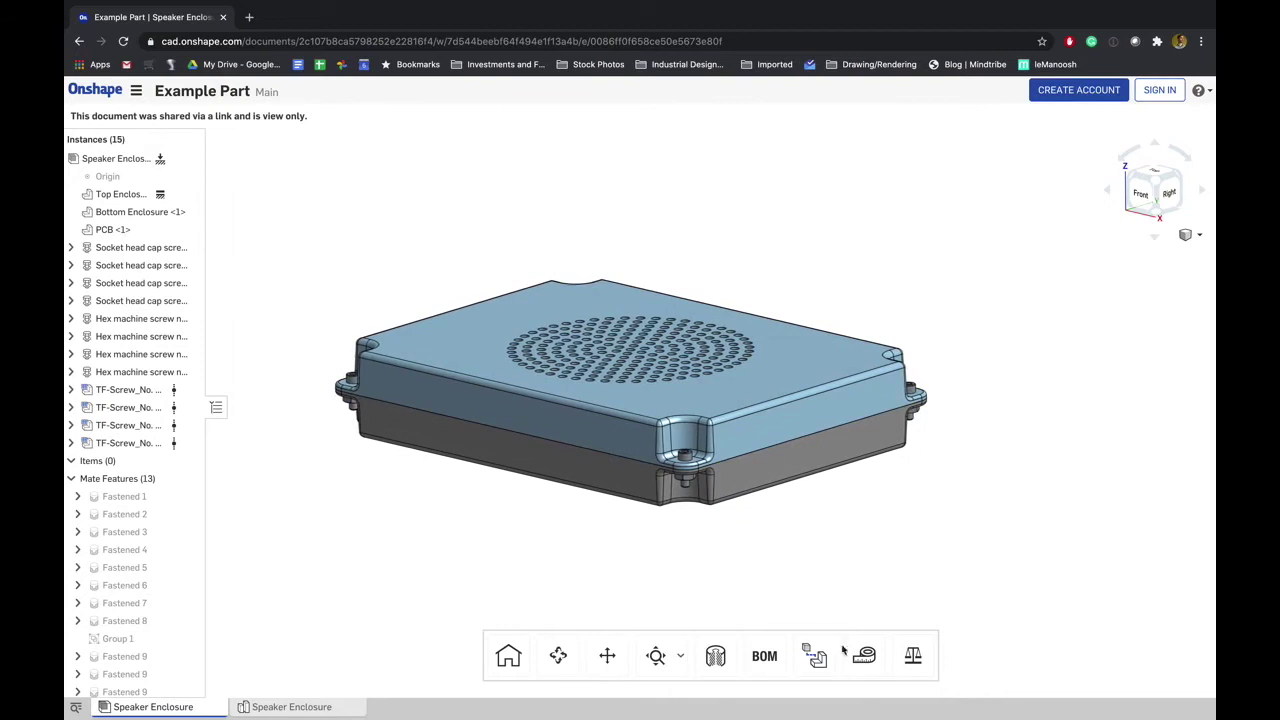
Measure the distance between the Top Enclosure's top face and the Bottom Enclosure's underside
{"action": "left_click", "coordinate": [864, 655]}
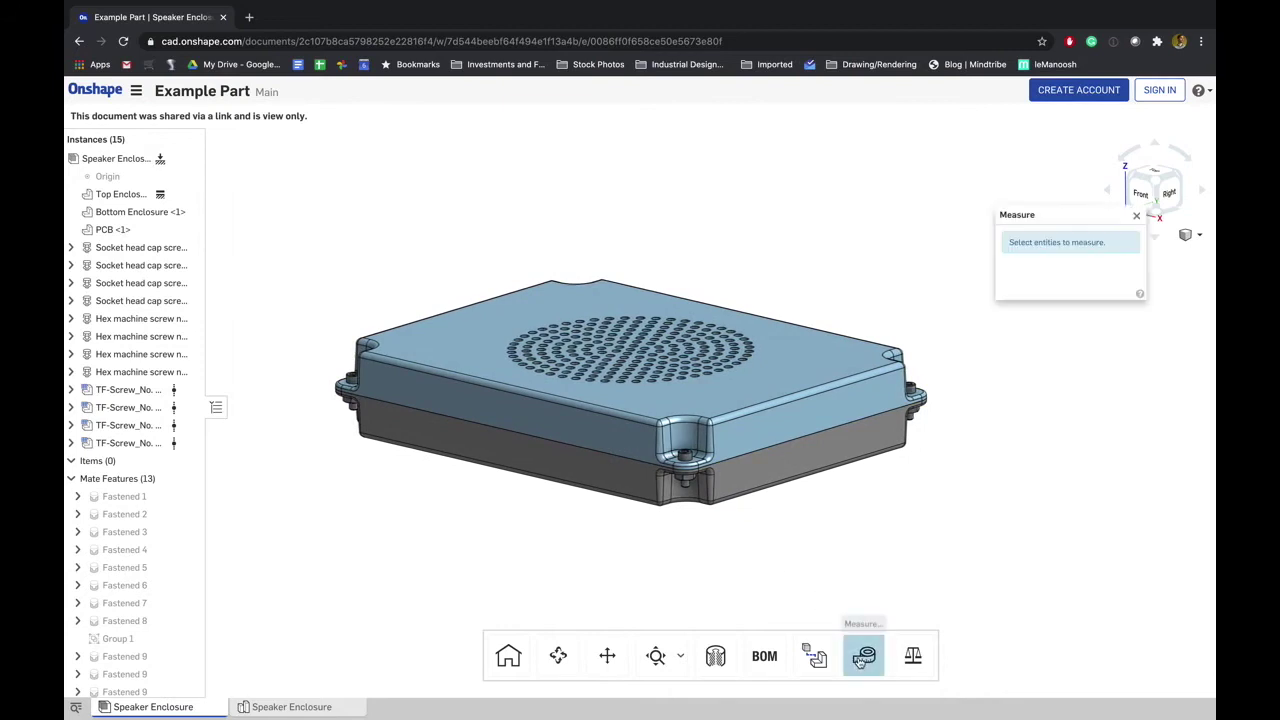
{"action": "left_click", "coordinate": [787, 367]}
{"action": "right_click_drag", "start_coordinate": [787, 368], "coordinate": [789, 344]}
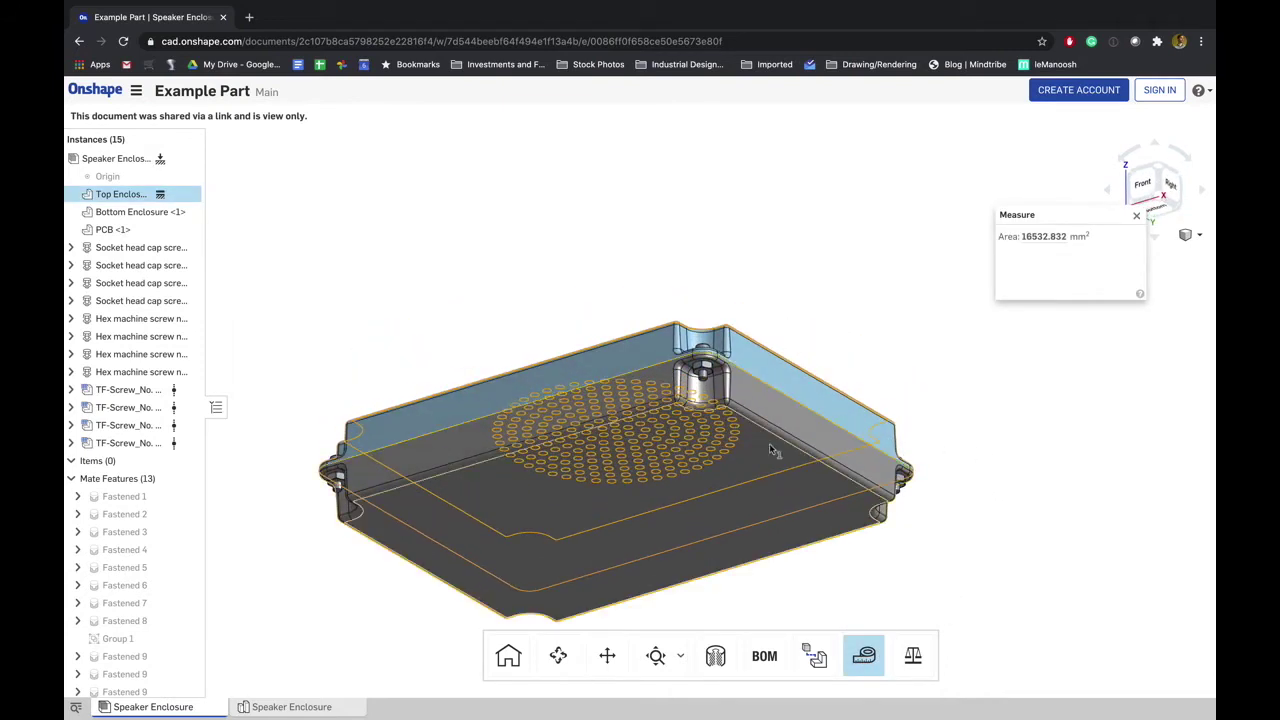
{"action": "left_click", "coordinate": [770, 450]}
{"action": "right_click_drag", "start_coordinate": [770, 450], "coordinate": [704, 398]}
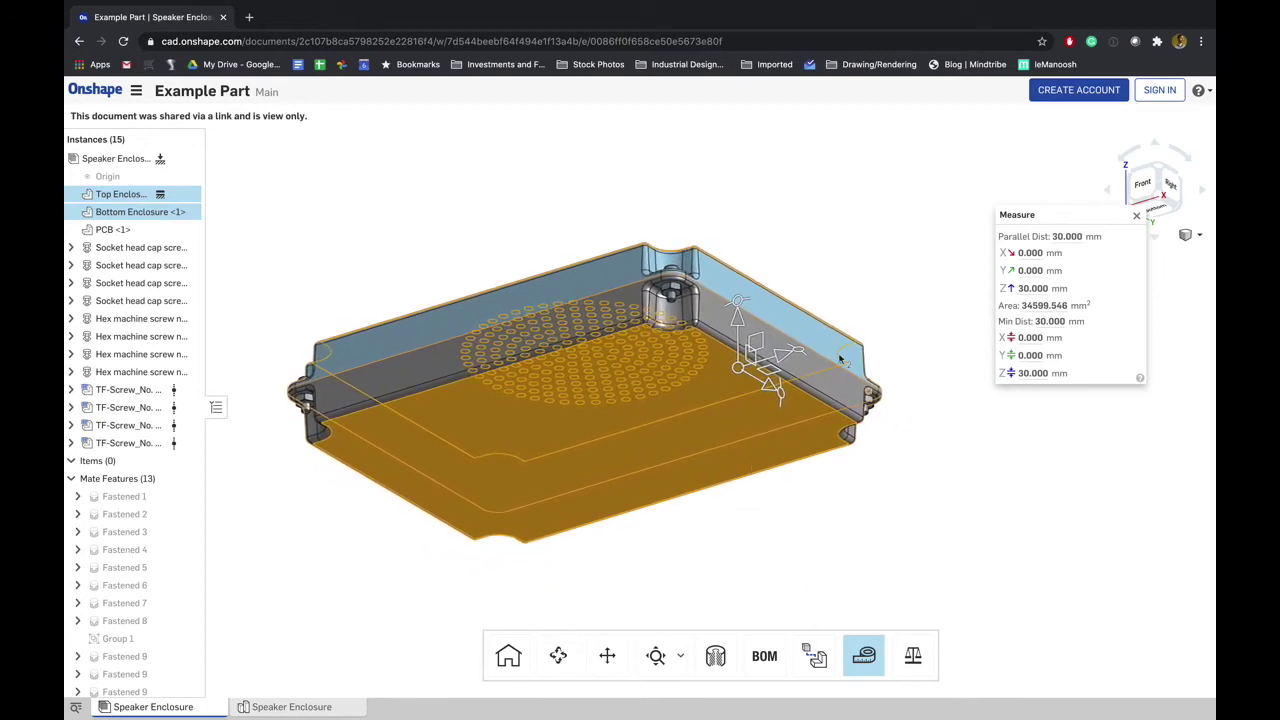
{"action": "mouse_move", "coordinate": [1072, 236]}
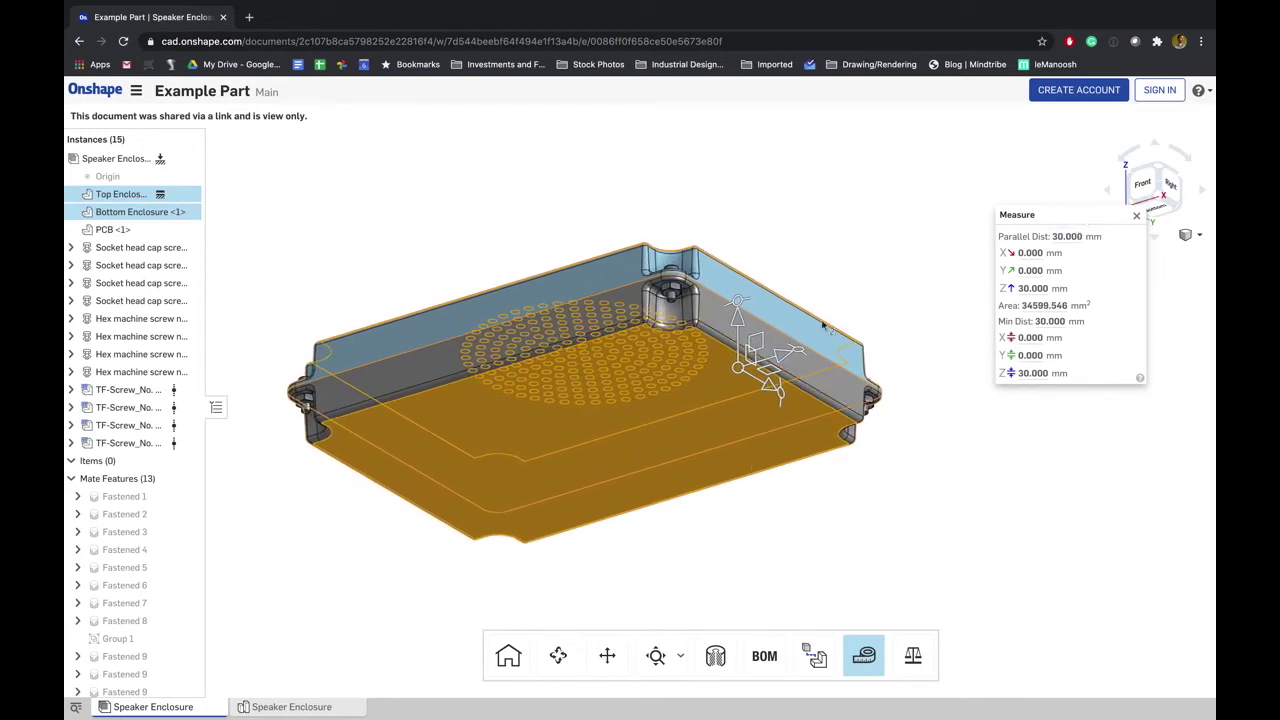
Replace the underside with the Top Enclosure's side face to measure its angle to the top face, and clear the selection
{"action": "left_click", "coordinate": [711, 442]}
{"action": "left_click", "coordinate": [770, 318]}
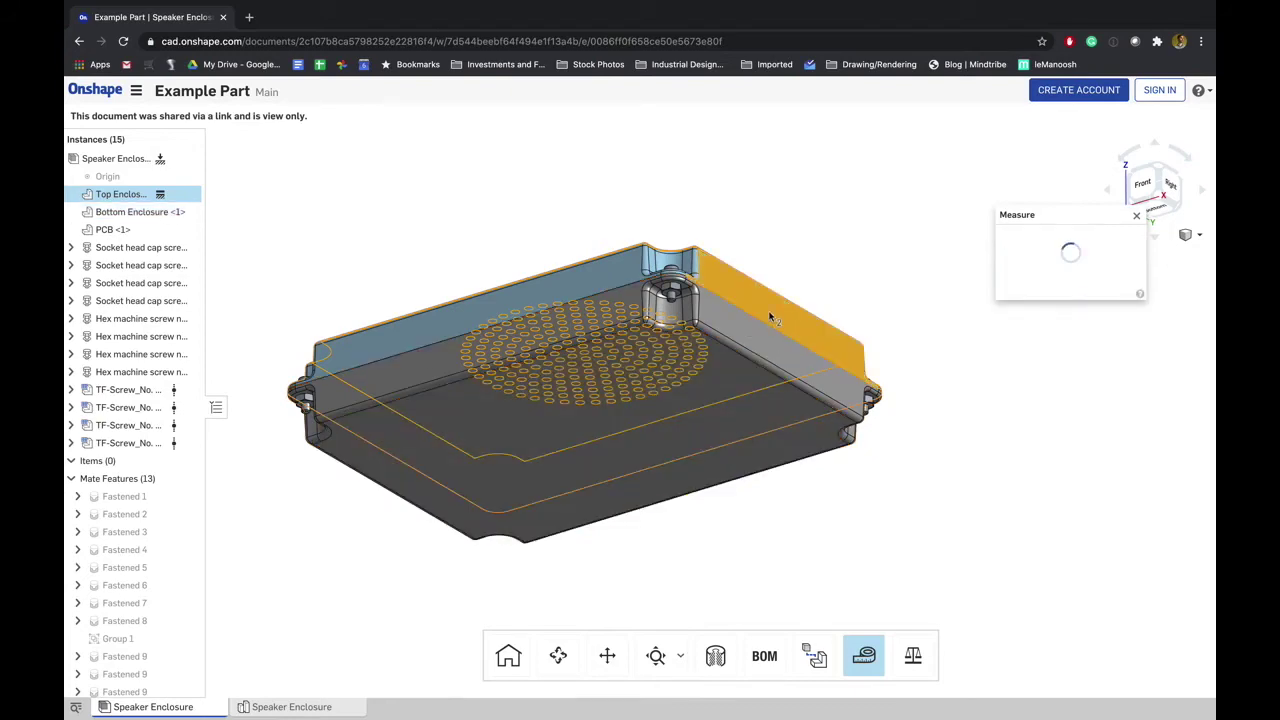
{"action": "mouse_move", "coordinate": [770, 318]}
{"action": "right_mouse_down"}
{"action": "mouse_move", "coordinate": [766, 363]}
{"action": "mouse_move", "coordinate": [755, 190]}
{"action": "mouse_move", "coordinate": [767, 268]}
{"action": "right_mouse_up"}
{"action": "mouse_move", "coordinate": [1027, 237]}
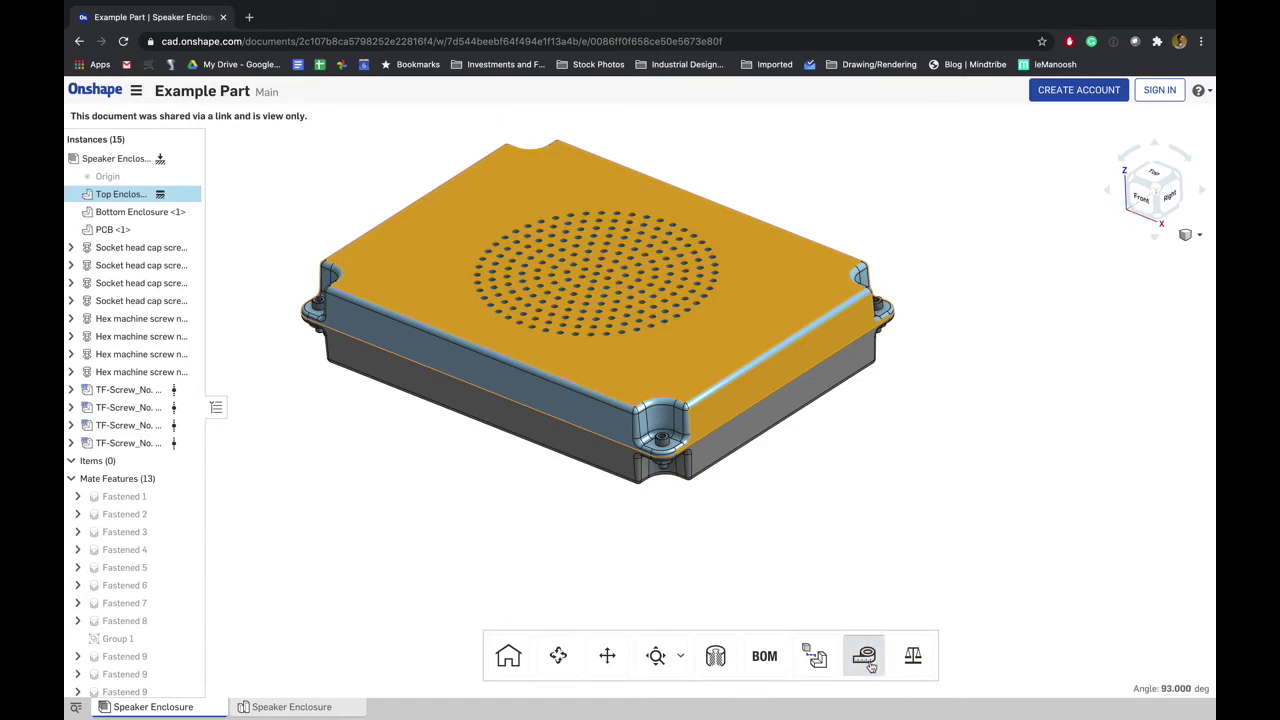
{"action": "left_click", "coordinate": [914, 454]}
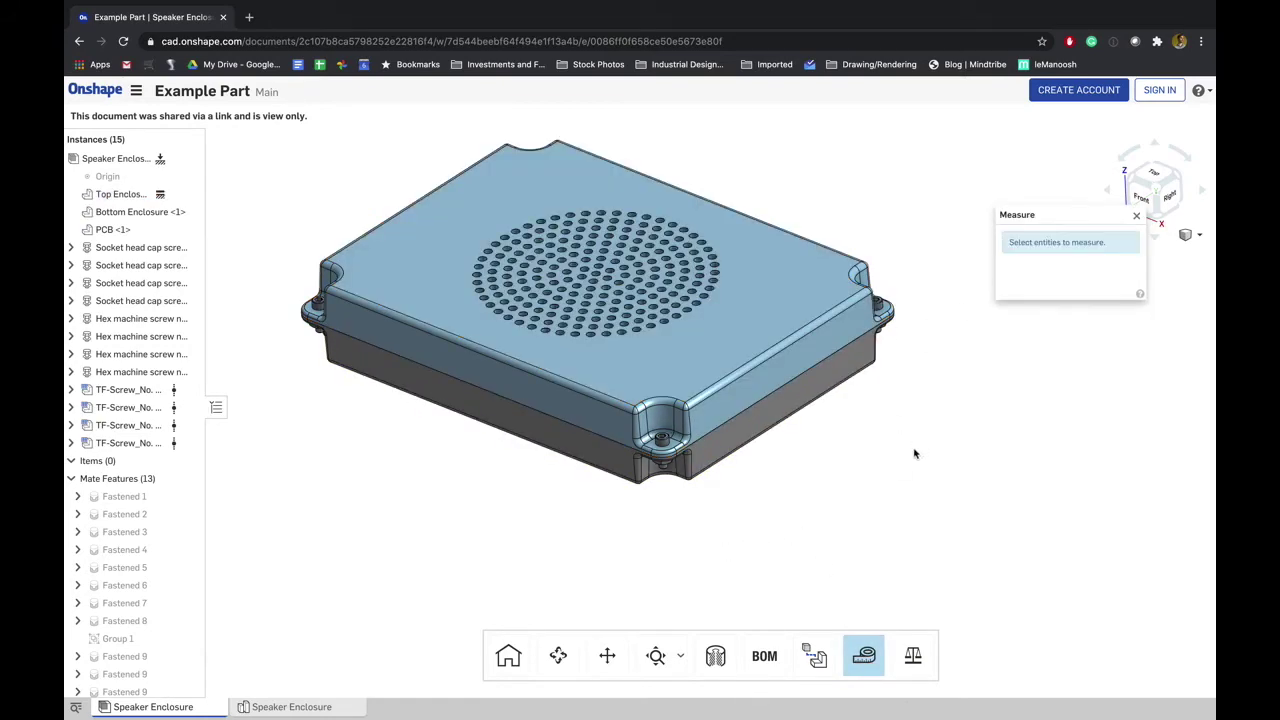
Measure the distance between the axes of the two socket head cap screws along the enclosure's front side
{"action": "scroll", "coordinate": [656, 448], "scroll_direction": "up", "scroll_amount": 10}
{"action": "left_click", "coordinate": [652, 456]}
{"action": "scroll", "coordinate": [652, 456], "scroll_direction": "down", "scroll_amount": 7}
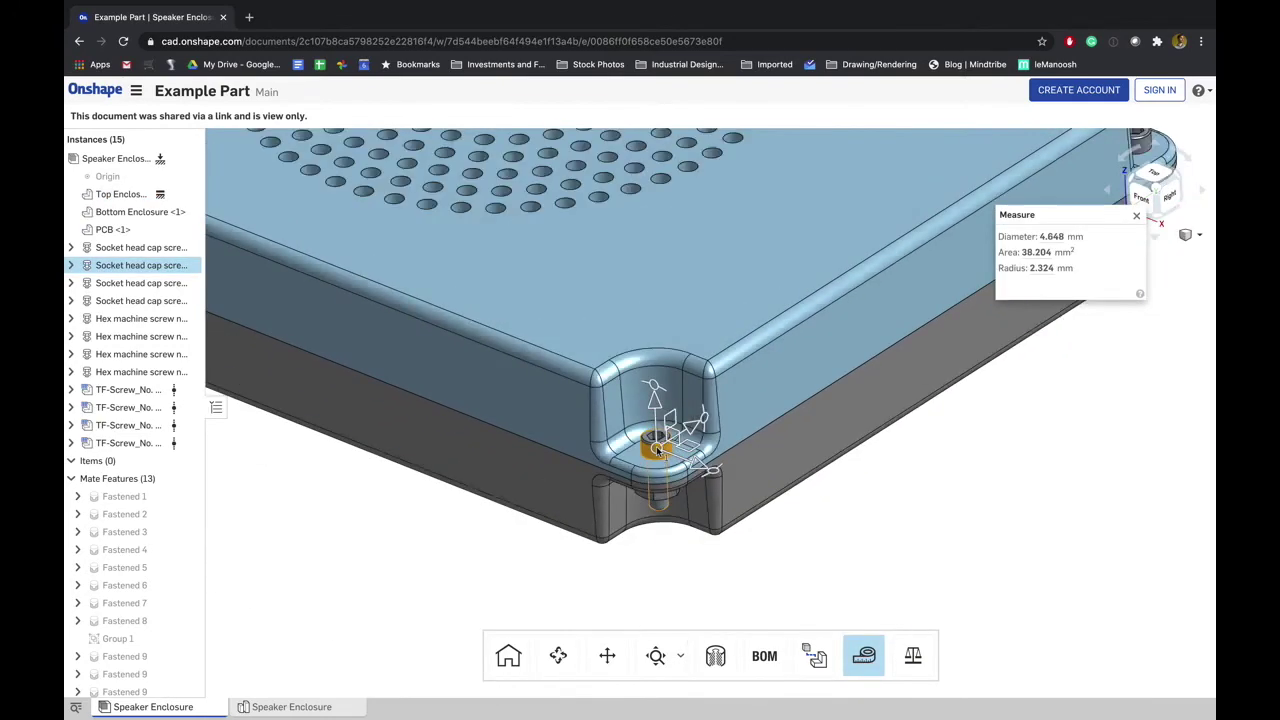
{"action": "middle_click_drag", "start_coordinate": [252, 290], "coordinate": [957, 465]}
{"action": "scroll", "coordinate": [802, 413], "scroll_direction": "up", "scroll_amount": 8}
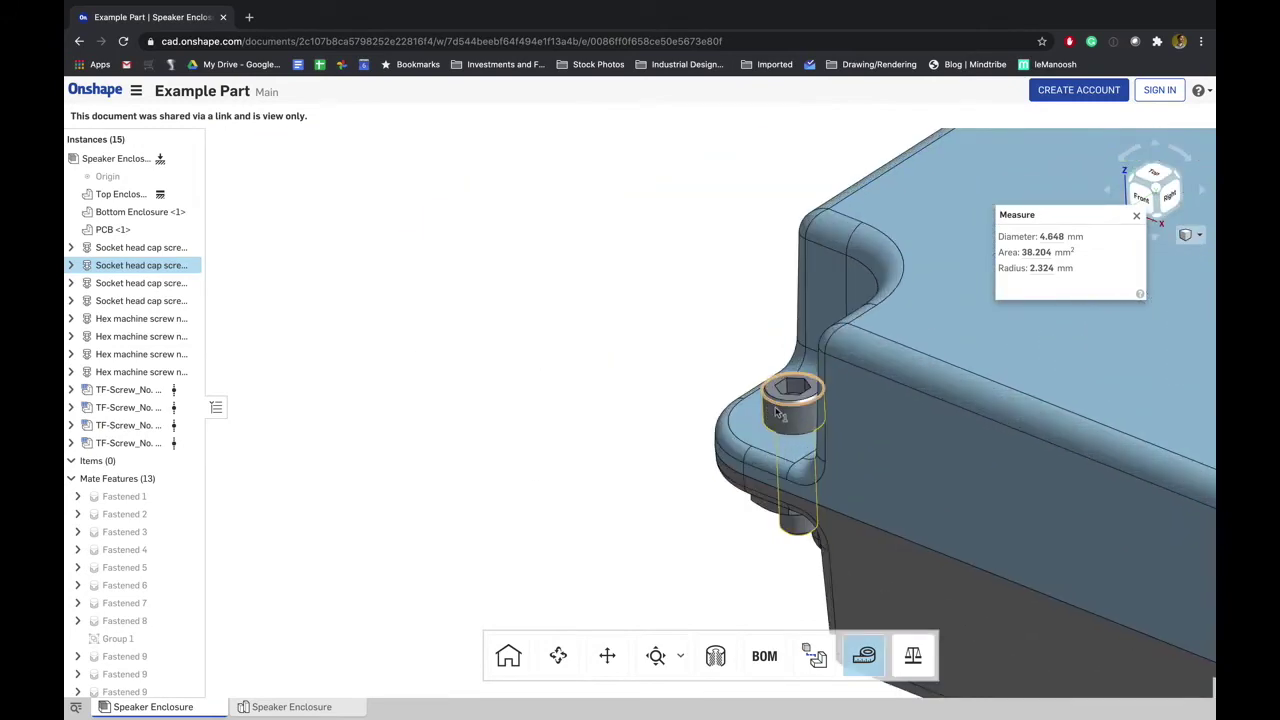
{"action": "left_click", "coordinate": [780, 419]}
{"action": "scroll", "coordinate": [782, 420], "scroll_direction": "down", "scroll_amount": 5}
{"action": "right_click_drag", "start_coordinate": [470, 290], "coordinate": [718, 407]}
{"action": "left_click", "coordinate": [1096, 235]}
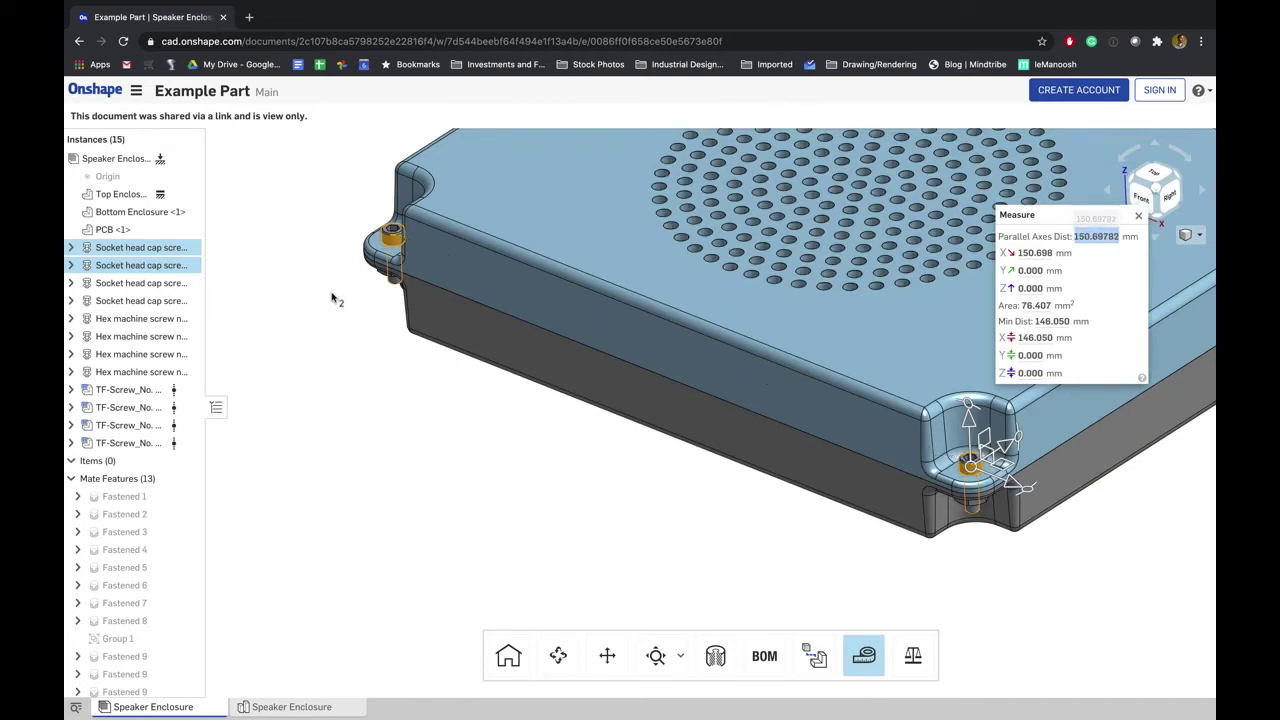
Clear the screw measurement and close the Measure tool with the whole enclosure fitted in view
{"action": "middle_click_drag", "start_coordinate": [1126, 568], "coordinate": [900, 523]}
{"action": "left_click", "coordinate": [864, 655]}
{"action": "key", "text": "f"}
{"action": "left_click", "coordinate": [900, 523]}
{"action": "middle_click_drag", "start_coordinate": [978, 460], "coordinate": [946, 490]}
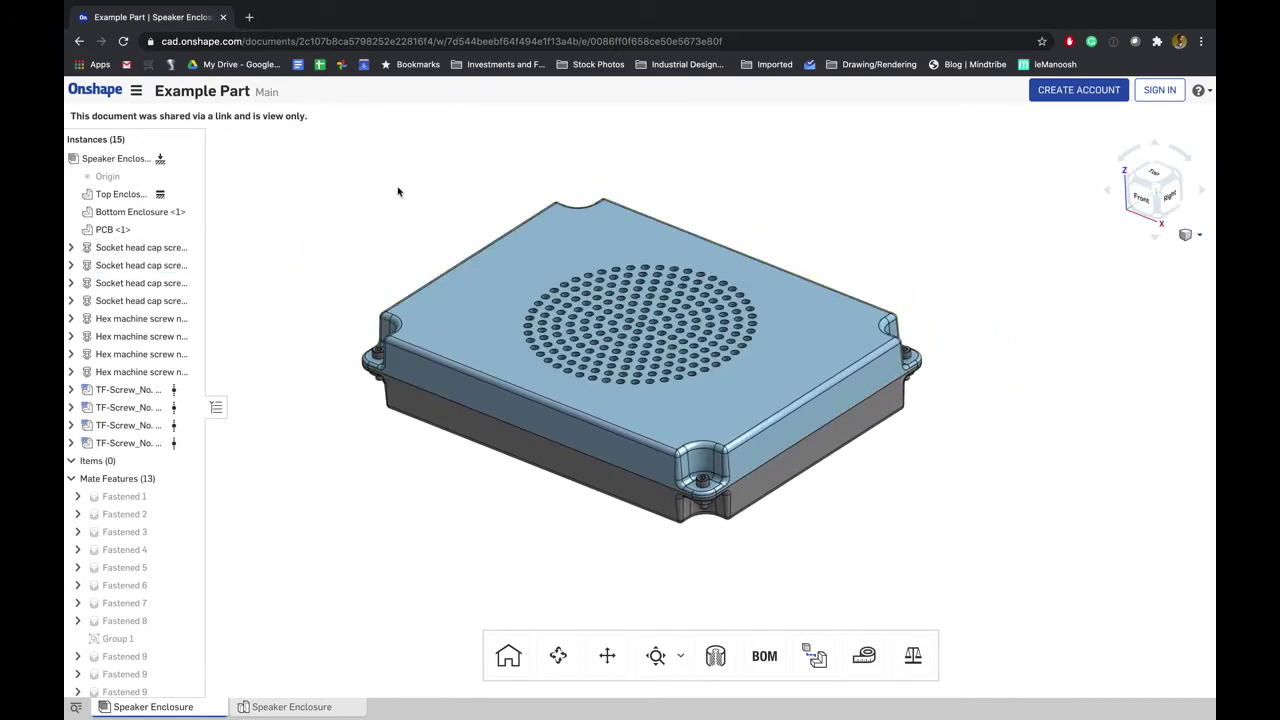
{"action": "right_click_drag", "start_coordinate": [965, 461], "coordinate": [967, 451]}
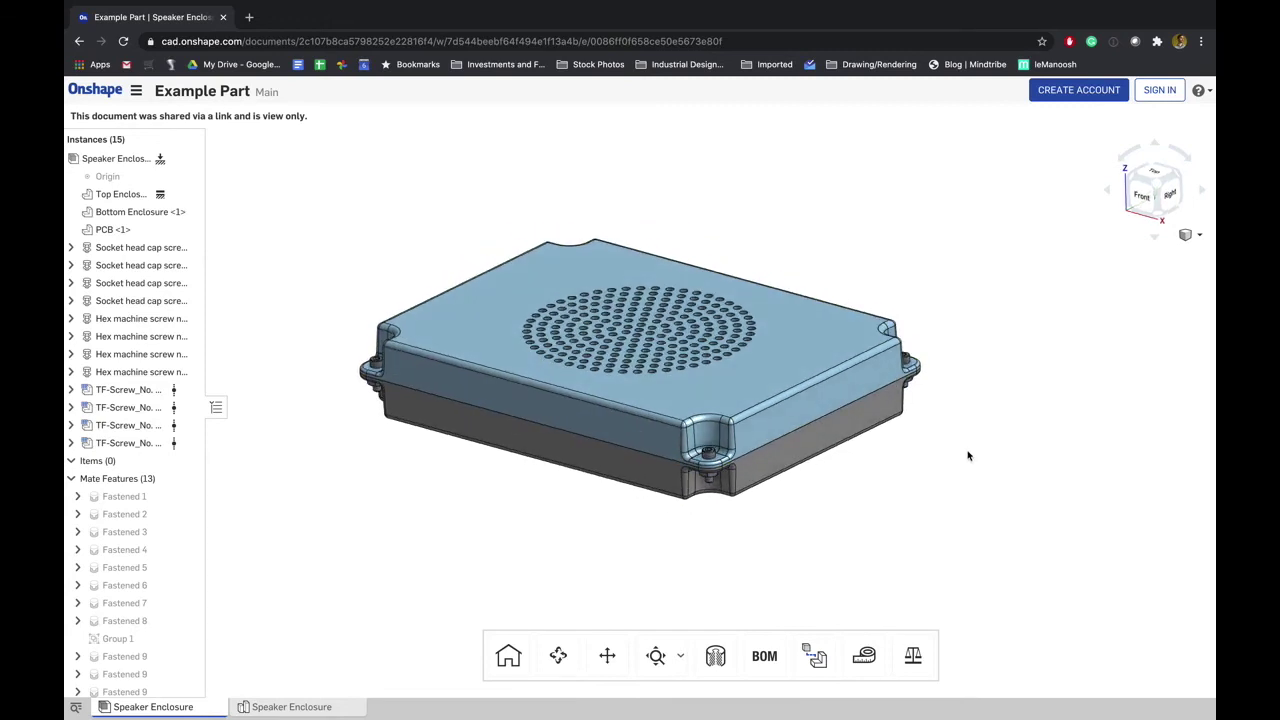
Check the mass properties of the Top Enclosure and close the Mass properties tool with nothing selected
{"action": "left_click", "coordinate": [912, 656]}
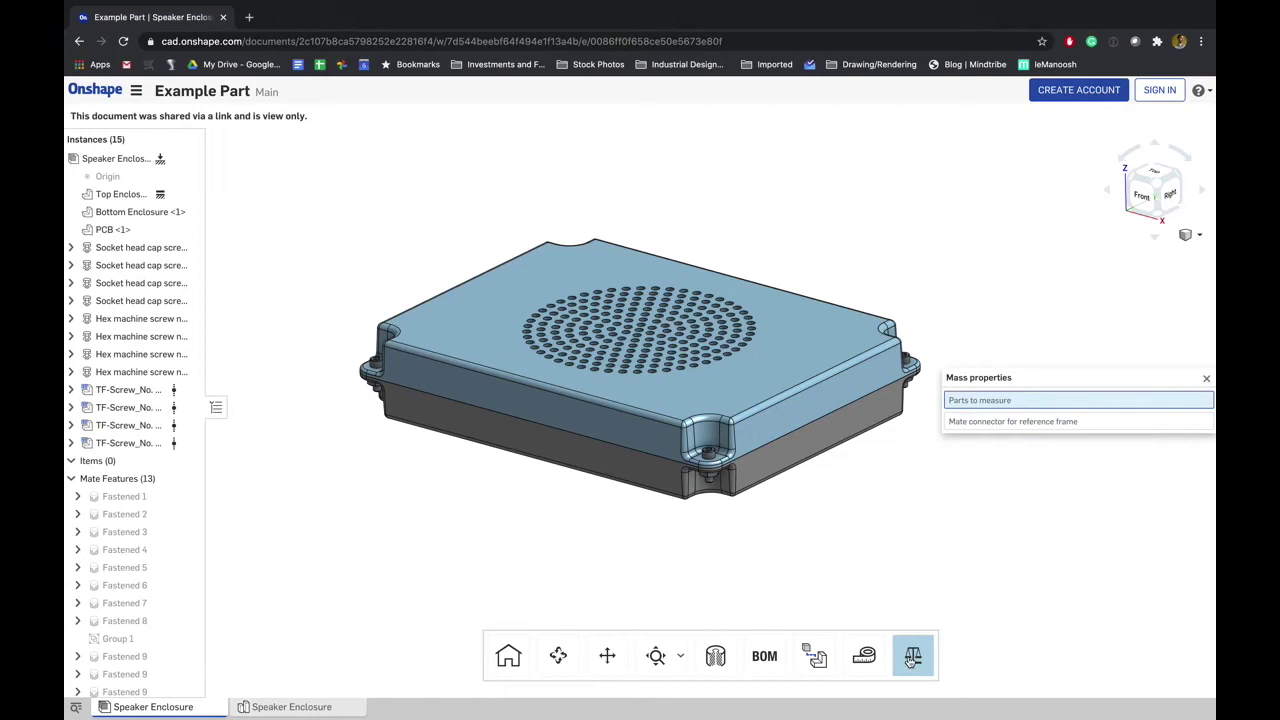
{"action": "left_click", "coordinate": [801, 369]}
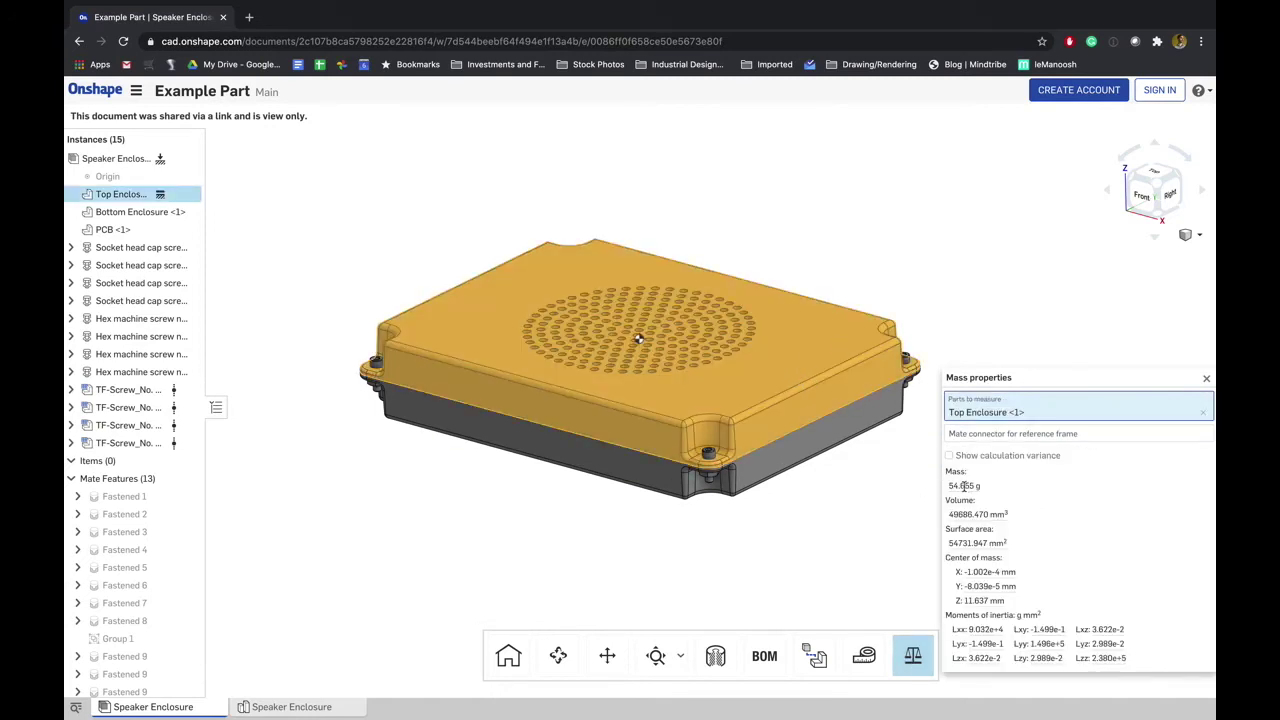
{"action": "mouse_move", "coordinate": [960, 486]}
{"action": "left_click", "coordinate": [912, 657]}
{"action": "left_click", "coordinate": [1010, 466]}
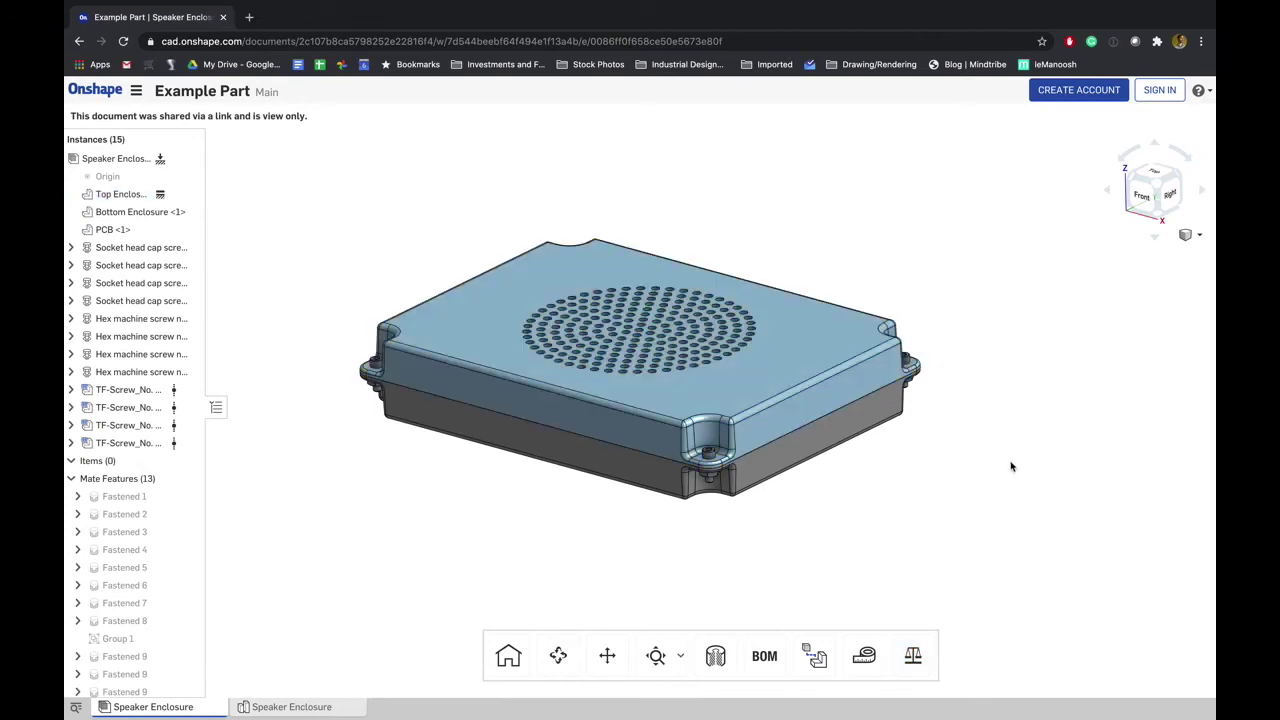
Switch from the Top Enclosure in the assembly to its Speaker Enclosure part studio, and clear the face selection
{"action": "right_click_drag", "start_coordinate": [1010, 466], "coordinate": [980, 543]}
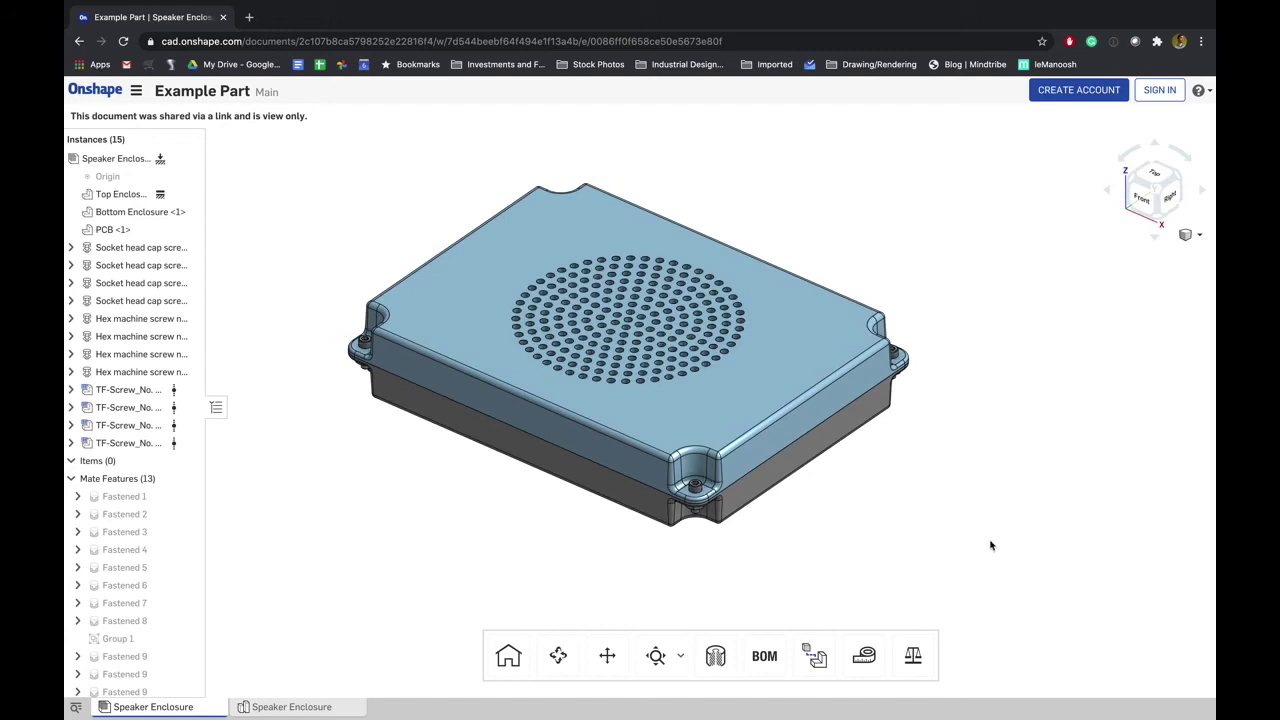
{"action": "right_click_drag", "start_coordinate": [466, 477], "coordinate": [466, 488]}
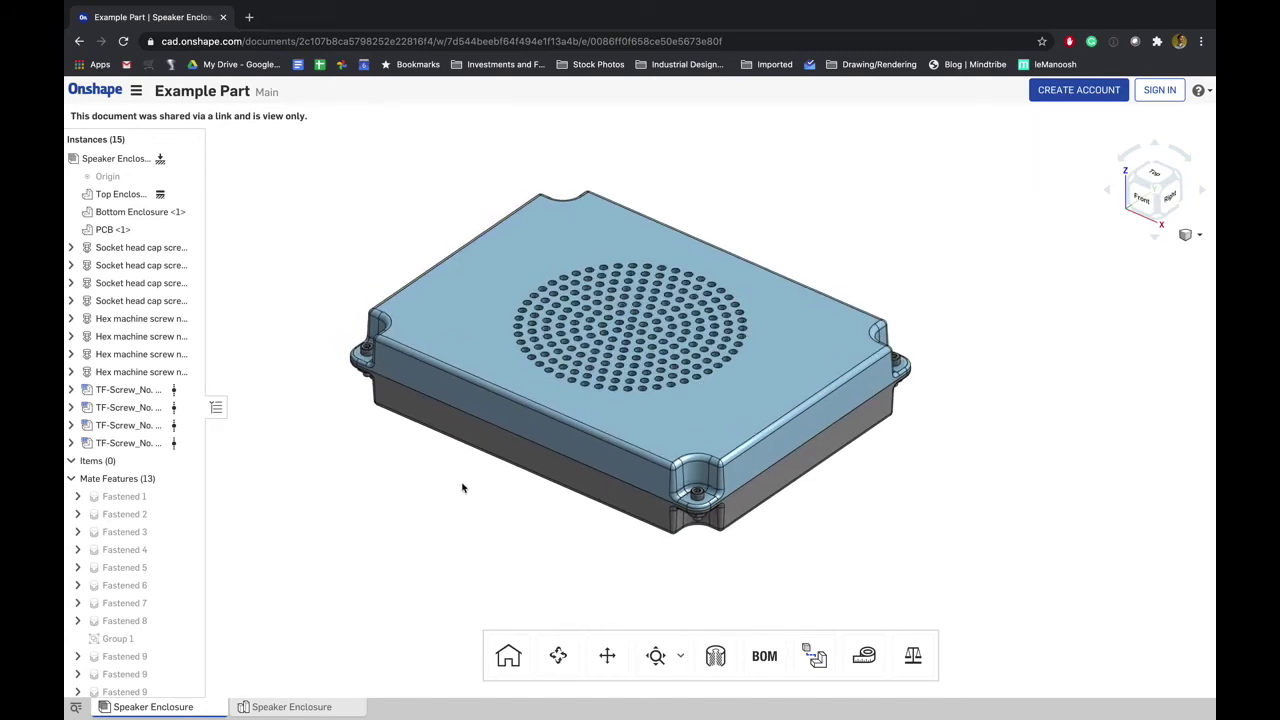
{"action": "mouse_move", "coordinate": [165, 710]}
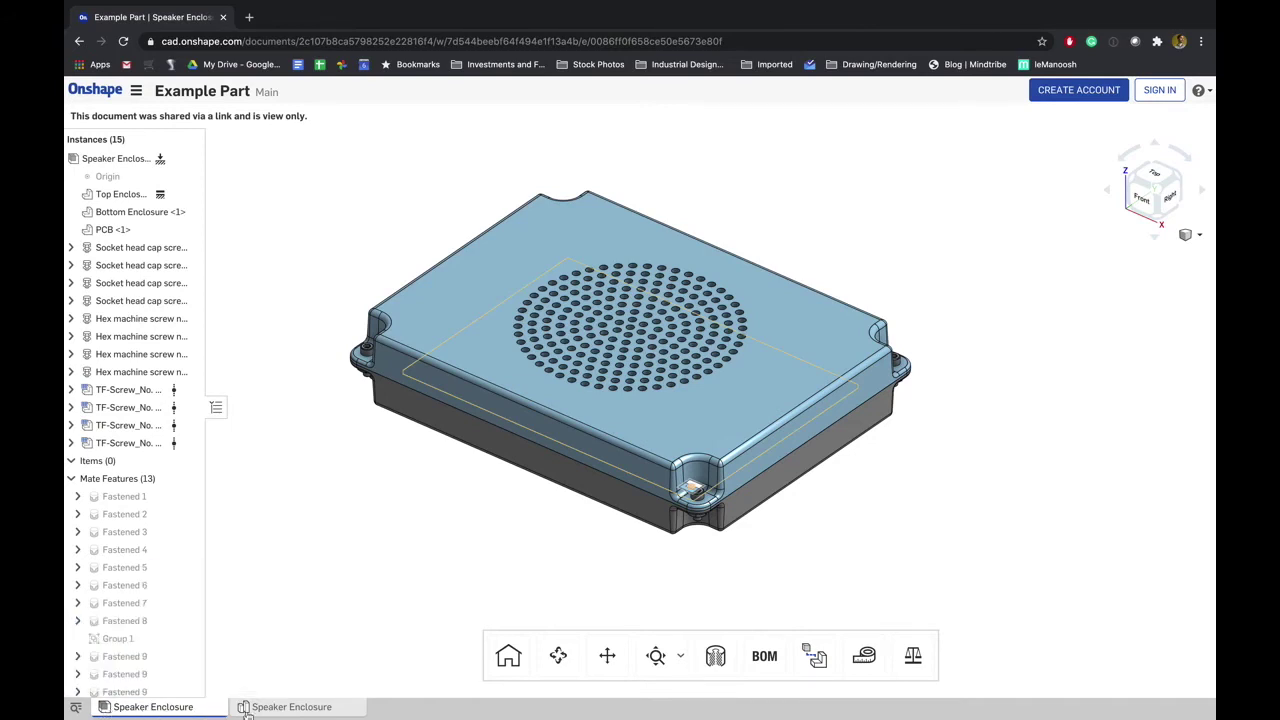
{"action": "mouse_move", "coordinate": [349, 713]}
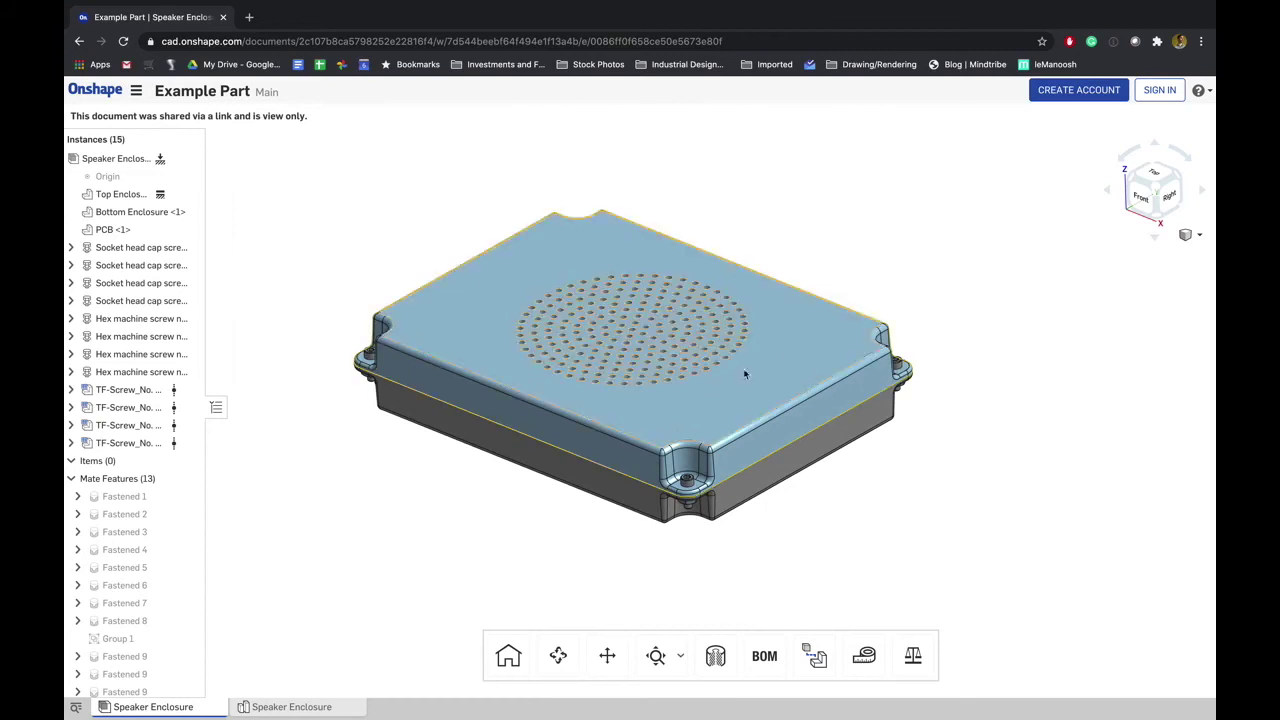
{"action": "right_click", "coordinate": [785, 349]}
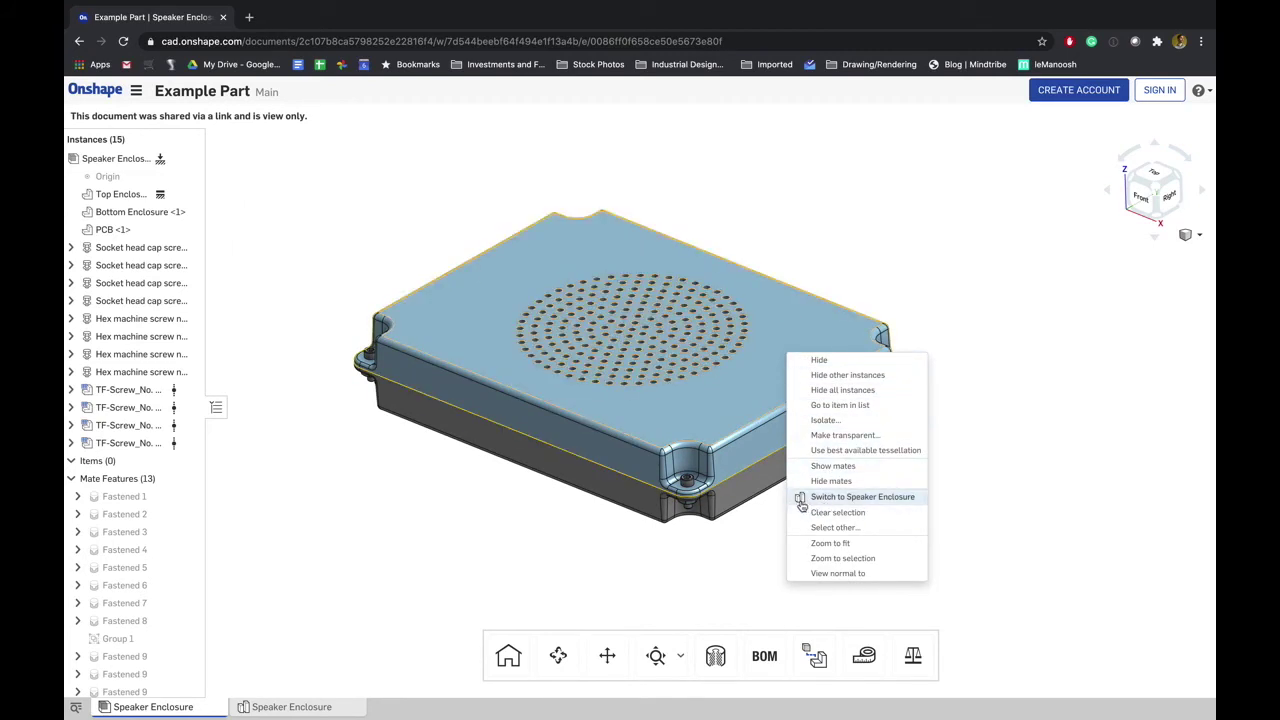
{"action": "left_click", "coordinate": [837, 503]}
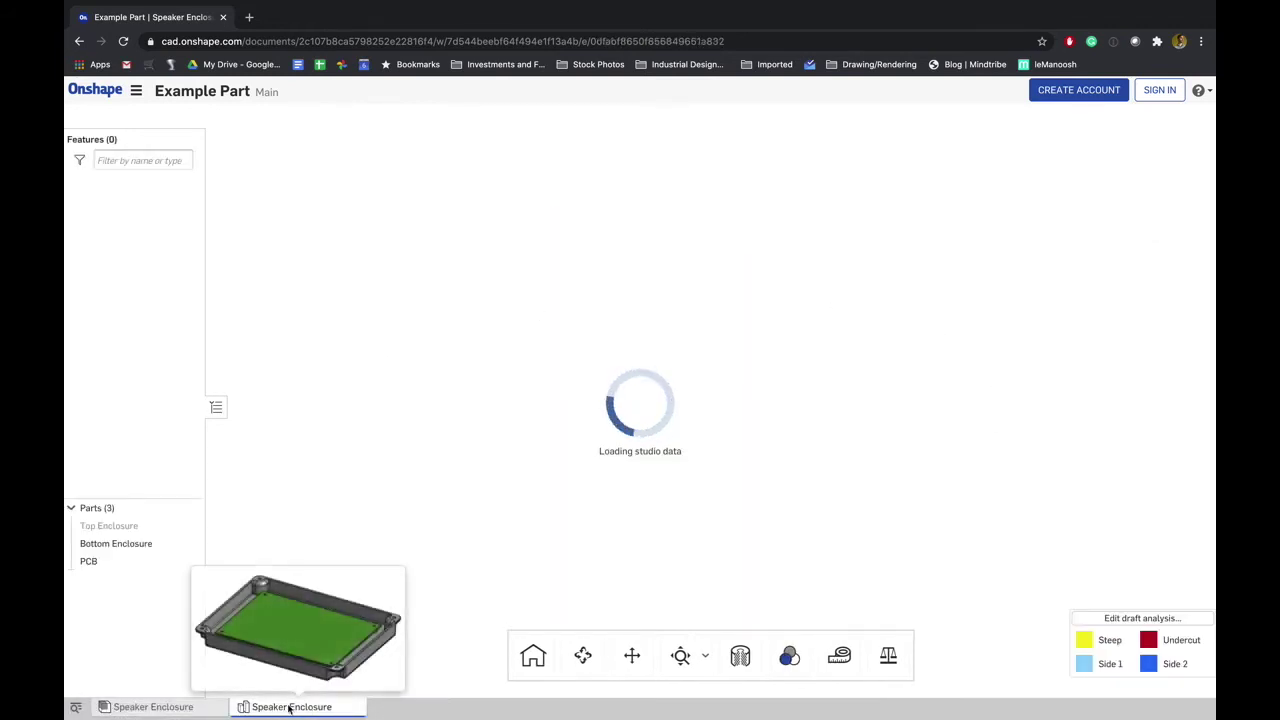
{"action": "left_click", "coordinate": [375, 481]}
Hide all parts in the part studio except the Bottom Enclosure
{"action": "middle_click_drag", "start_coordinate": [524, 379], "coordinate": [534, 397]}
{"action": "right_click_drag", "start_coordinate": [535, 402], "coordinate": [512, 344]}
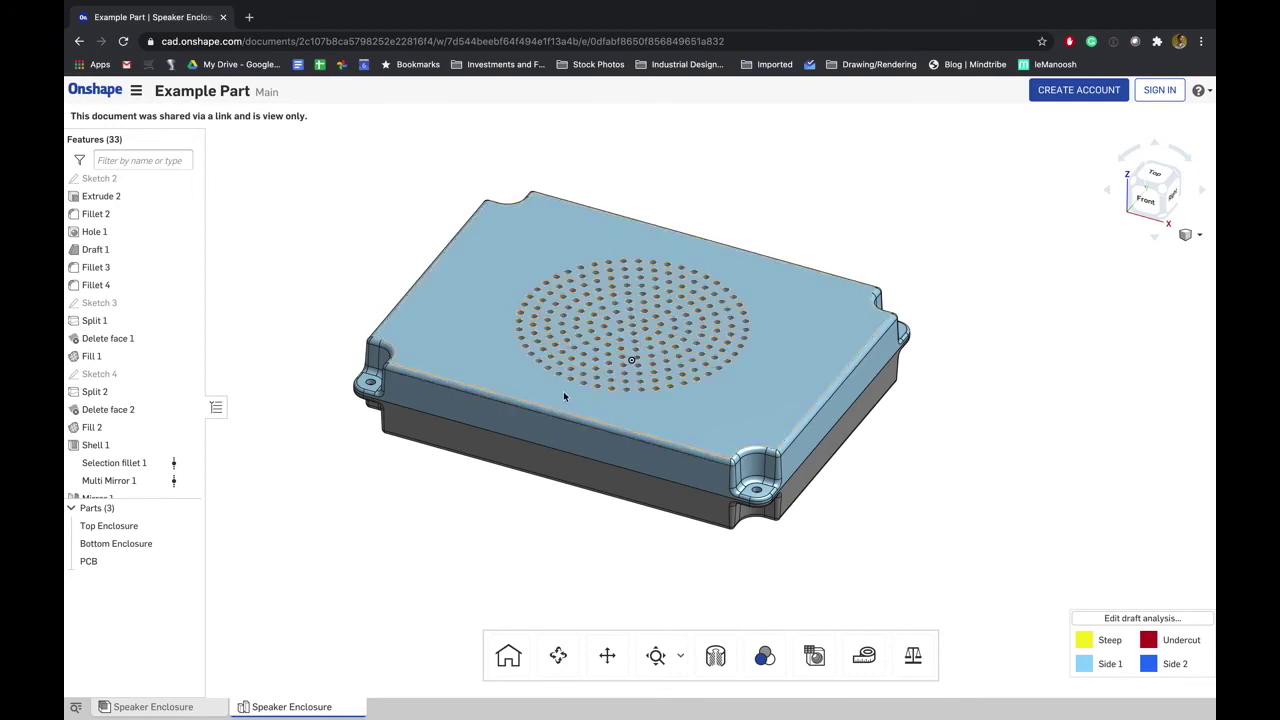
{"action": "right_click", "coordinate": [550, 465]}
{"action": "left_click", "coordinate": [590, 486]}
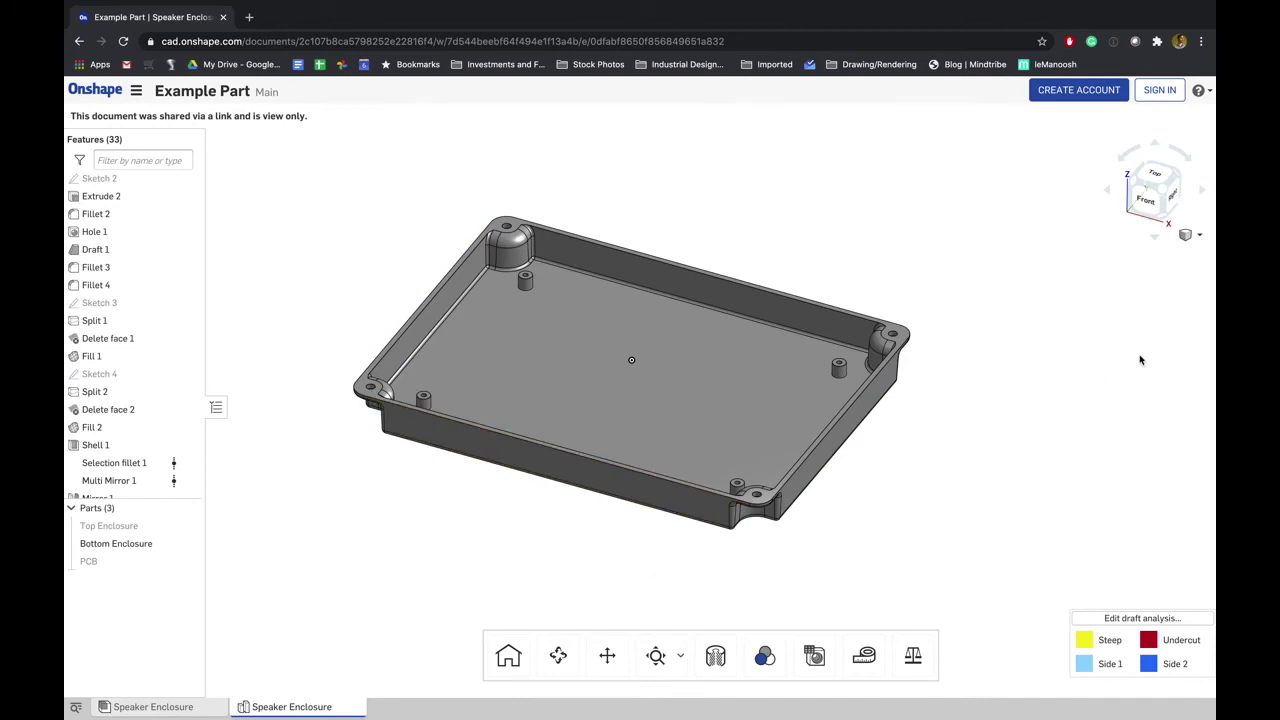
Switch the Bottom Enclosure's display to Shaded and start a new draft analysis
{"action": "left_click", "coordinate": [1186, 236]}
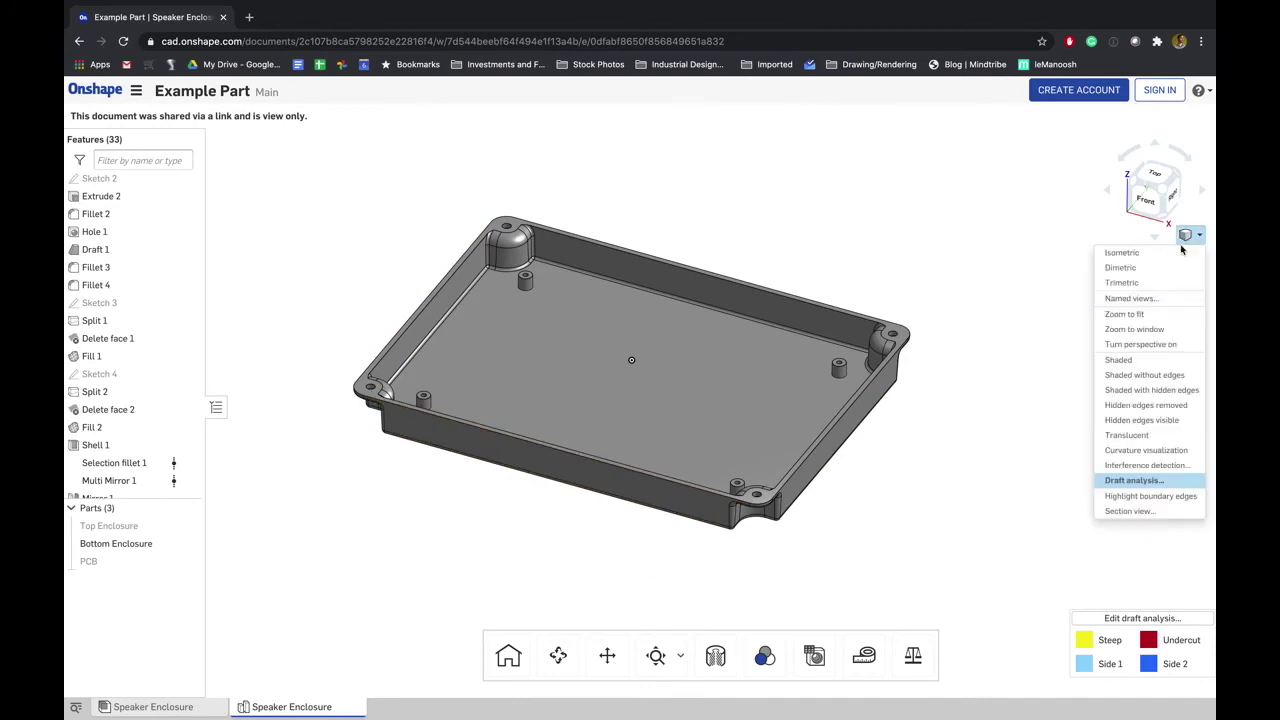
{"action": "left_click", "coordinate": [1134, 366]}
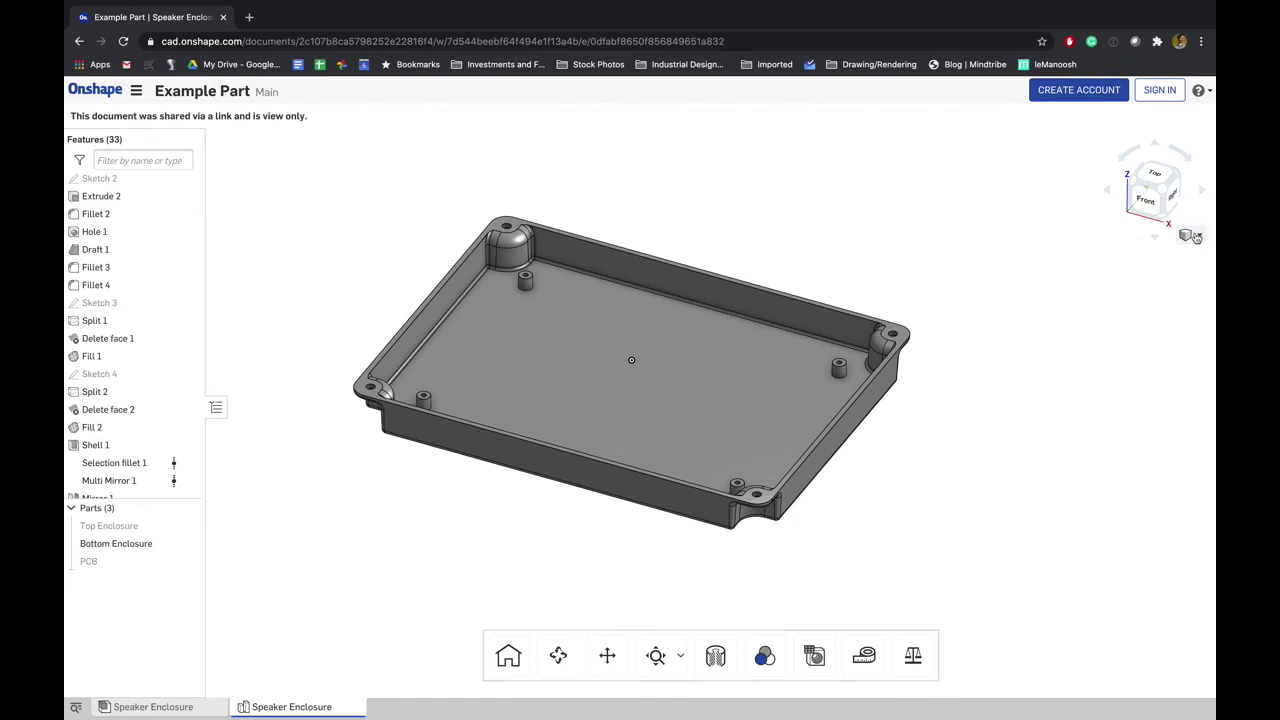
{"action": "left_click", "coordinate": [1196, 237]}
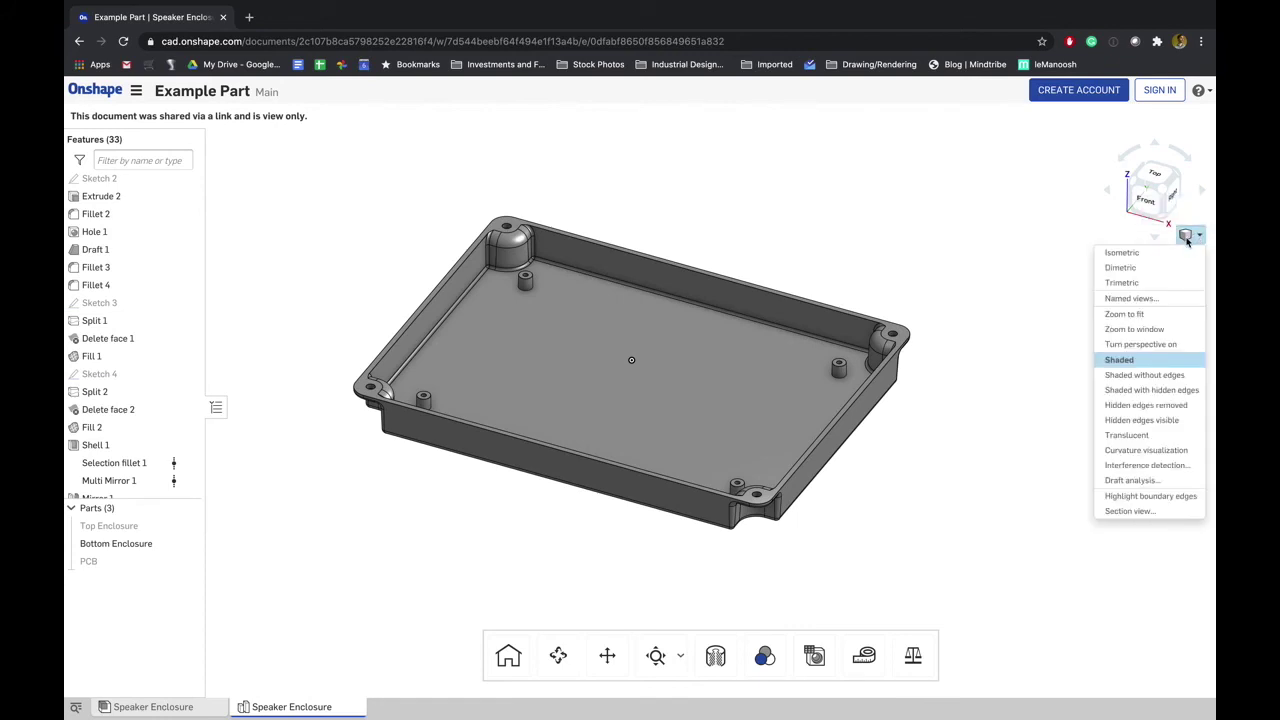
{"action": "left_click", "coordinate": [1130, 481]}
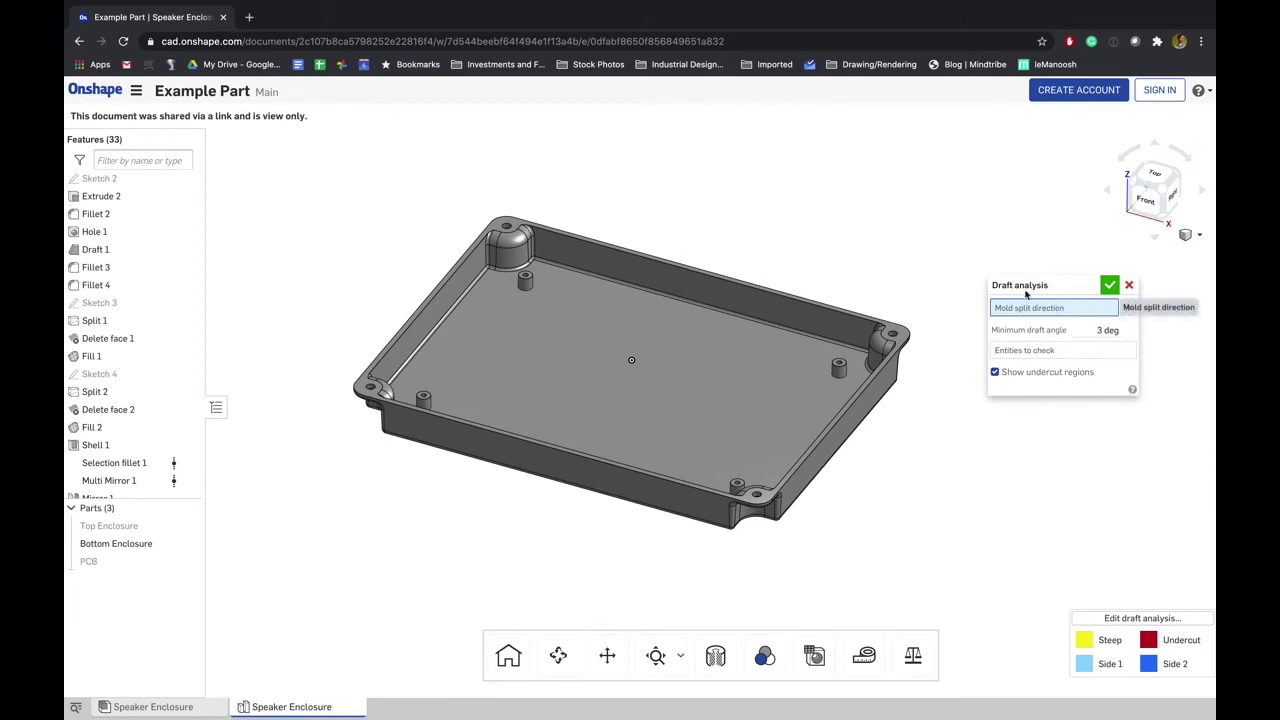
Define the mold split direction by the inner floor face and choose the Bottom Enclosure as the entity to check
{"action": "middle_click_drag", "start_coordinate": [760, 405], "coordinate": [722, 404]}
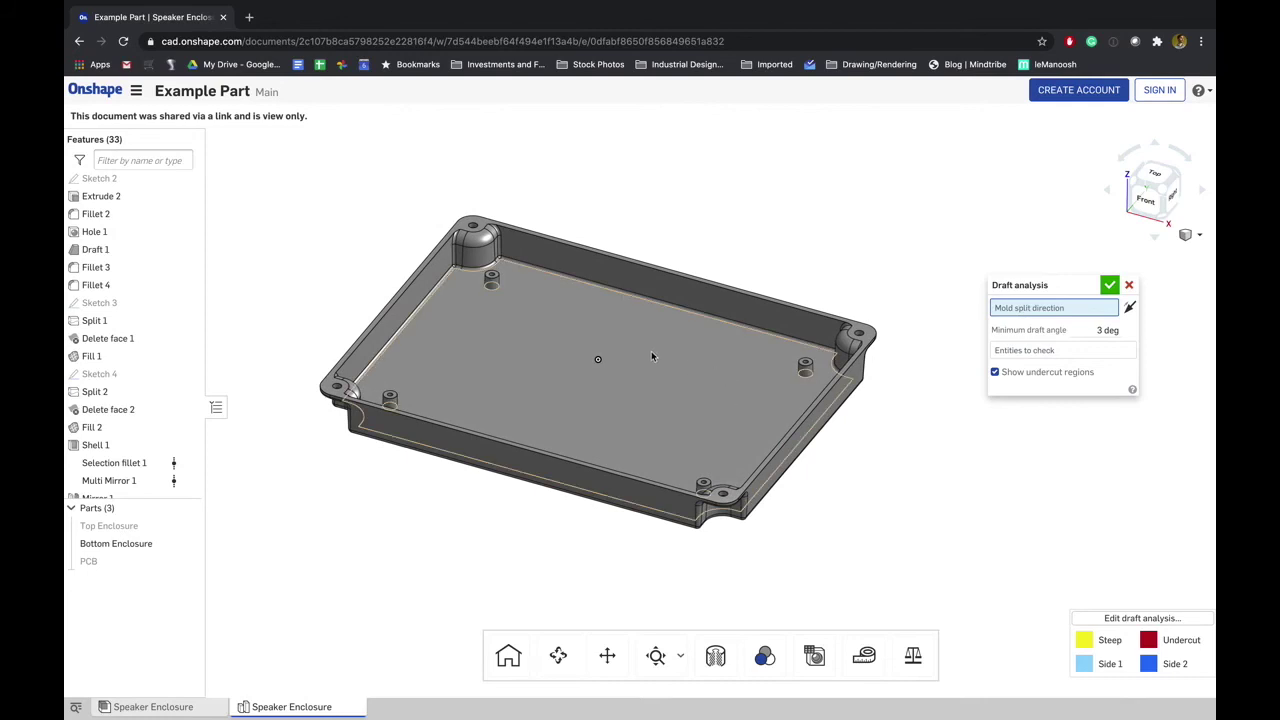
{"action": "left_click", "coordinate": [623, 388]}
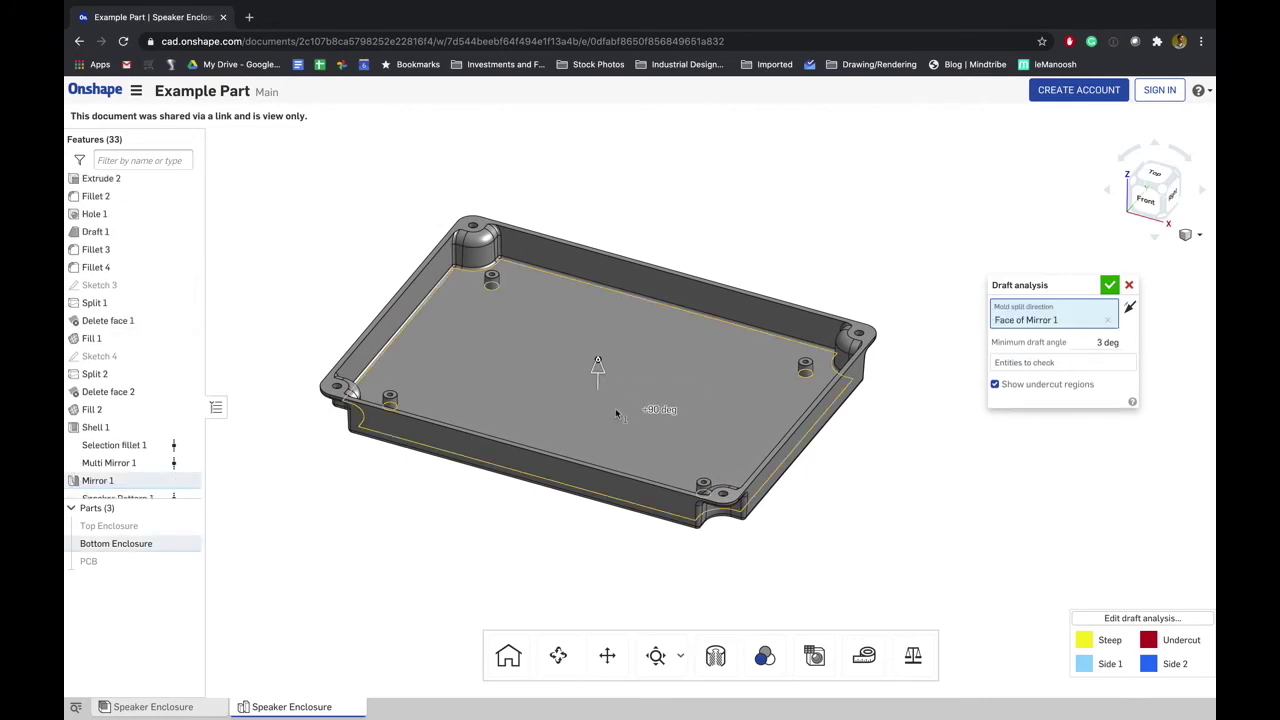
{"action": "left_click", "coordinate": [1033, 363]}
{"action": "left_click", "coordinate": [715, 372]}
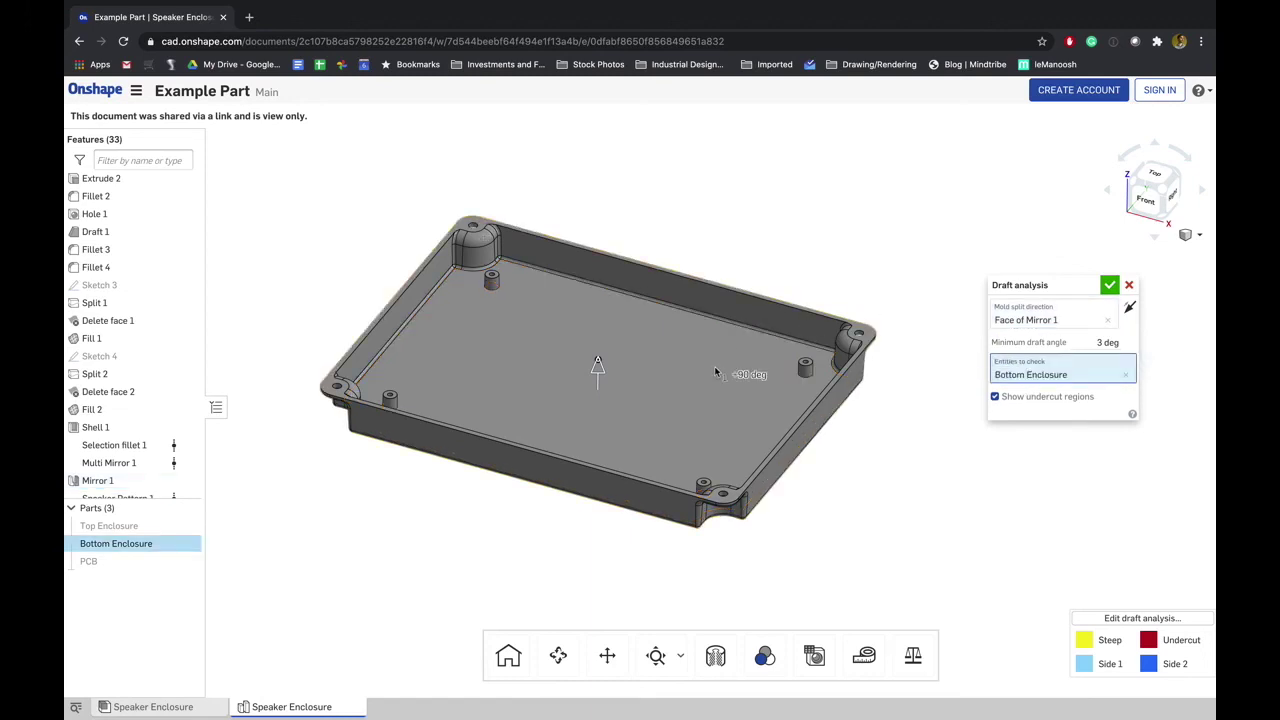
Inspect the draft colours on the inside and underside, set the minimum draft angle to 1 deg, and accept the draft analysis
{"action": "mouse_move", "coordinate": [697, 350]}
{"action": "right_mouse_down"}
{"action": "mouse_move", "coordinate": [683, 287]}
{"action": "mouse_move", "coordinate": [687, 344]}
{"action": "right_mouse_up"}
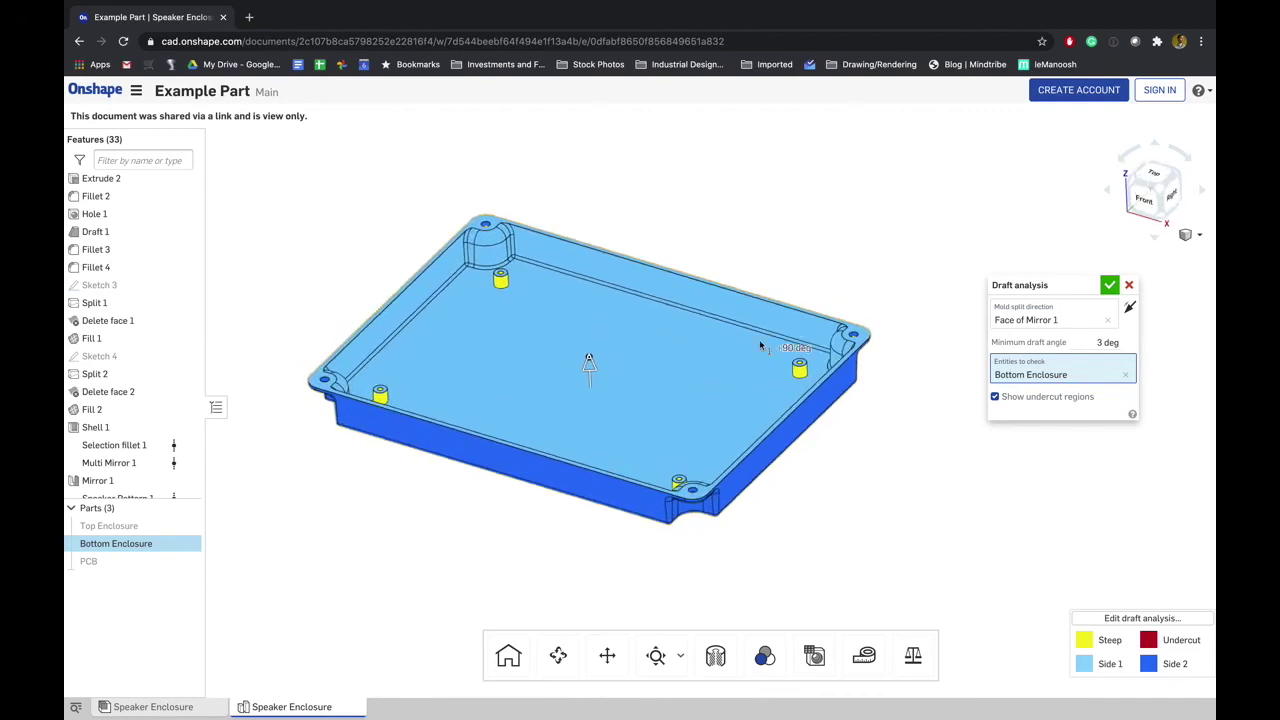
{"action": "right_click_drag", "start_coordinate": [491, 389], "coordinate": [500, 333]}
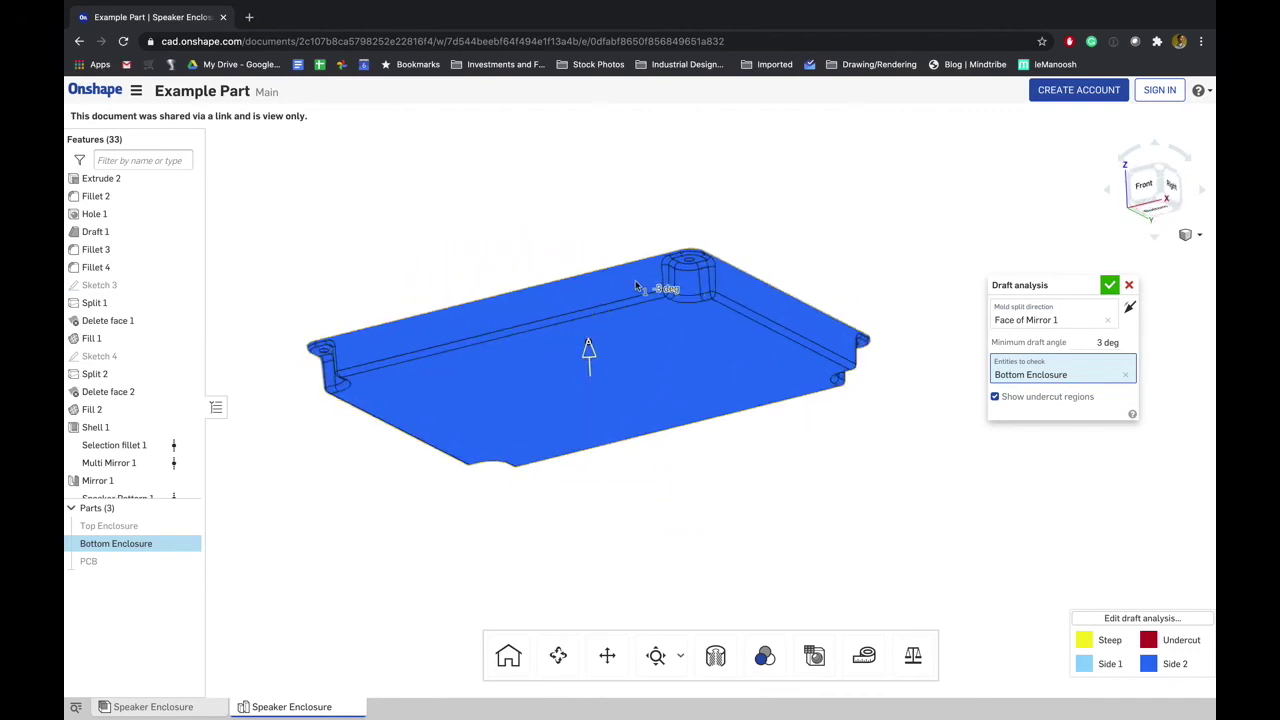
{"action": "right_click_drag", "start_coordinate": [636, 287], "coordinate": [574, 518]}
{"action": "right_click_drag", "start_coordinate": [494, 346], "coordinate": [499, 380]}
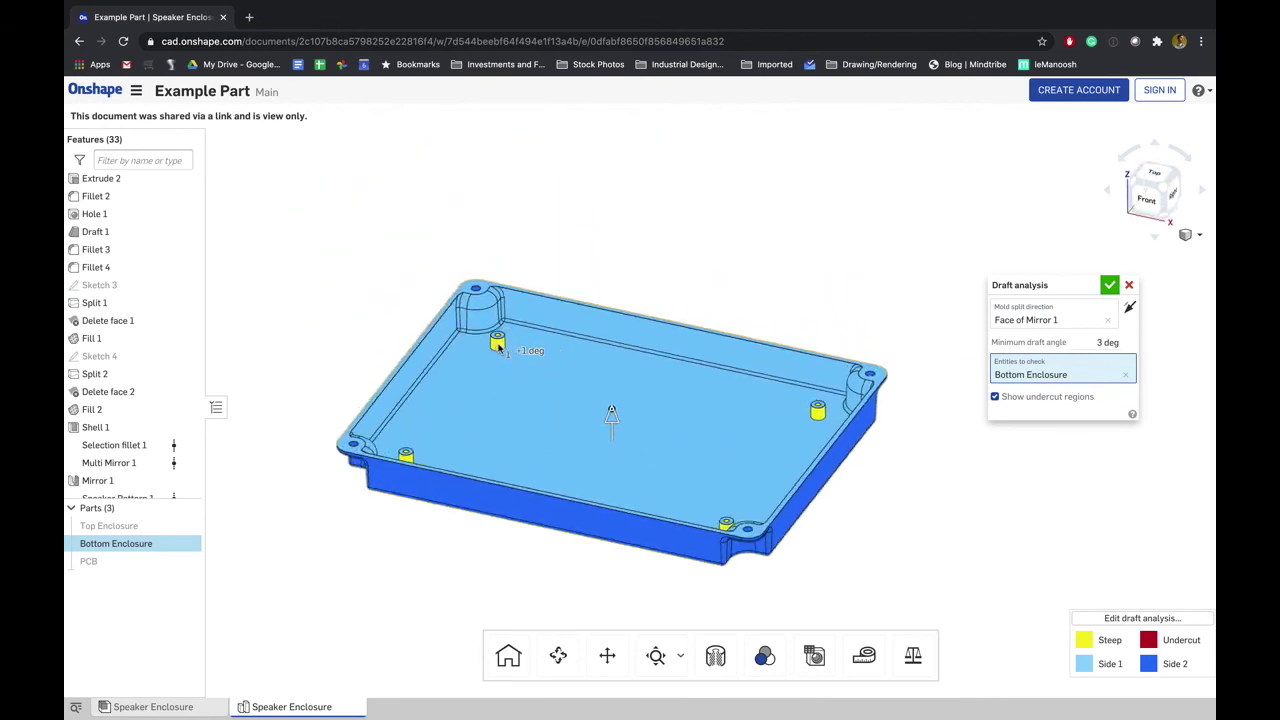
{"action": "left_click", "coordinate": [1093, 342]}
{"action": "middle_click_drag", "start_coordinate": [798, 491], "coordinate": [784, 477]}
{"action": "right_click_drag", "start_coordinate": [784, 485], "coordinate": [784, 478]}
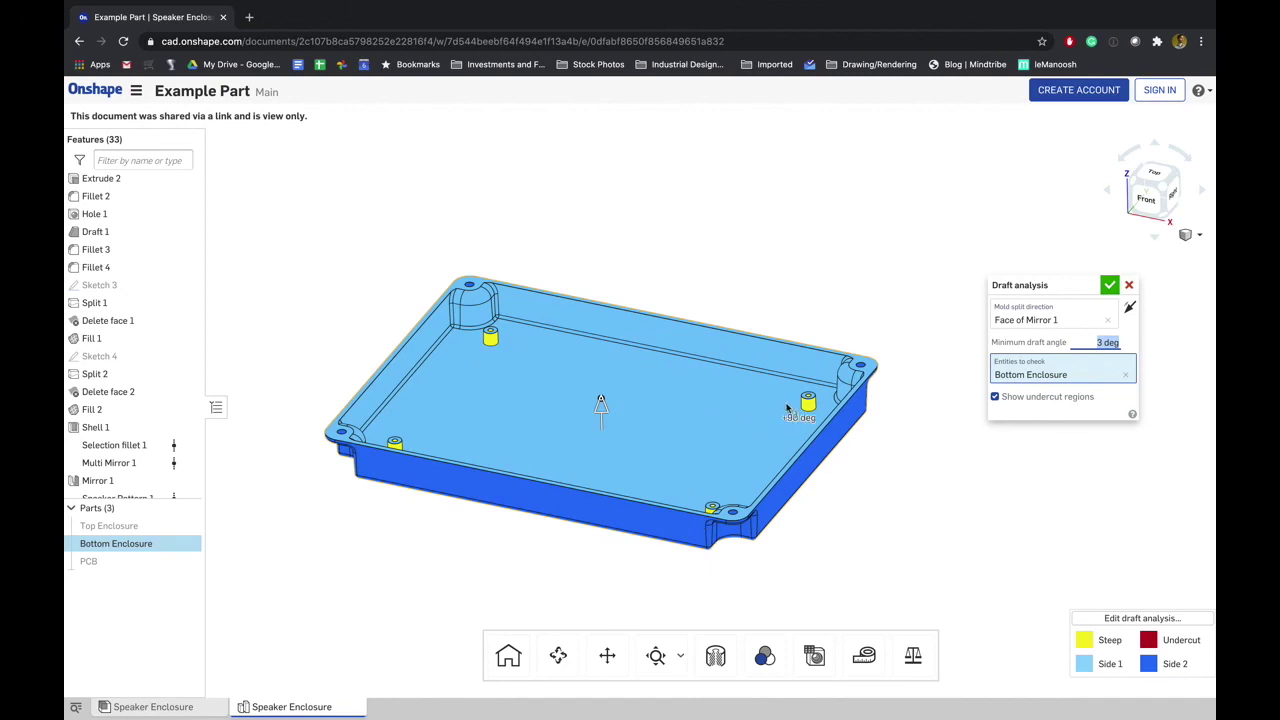
{"action": "scroll", "coordinate": [805, 410], "scroll_direction": "up", "scroll_amount": 5}
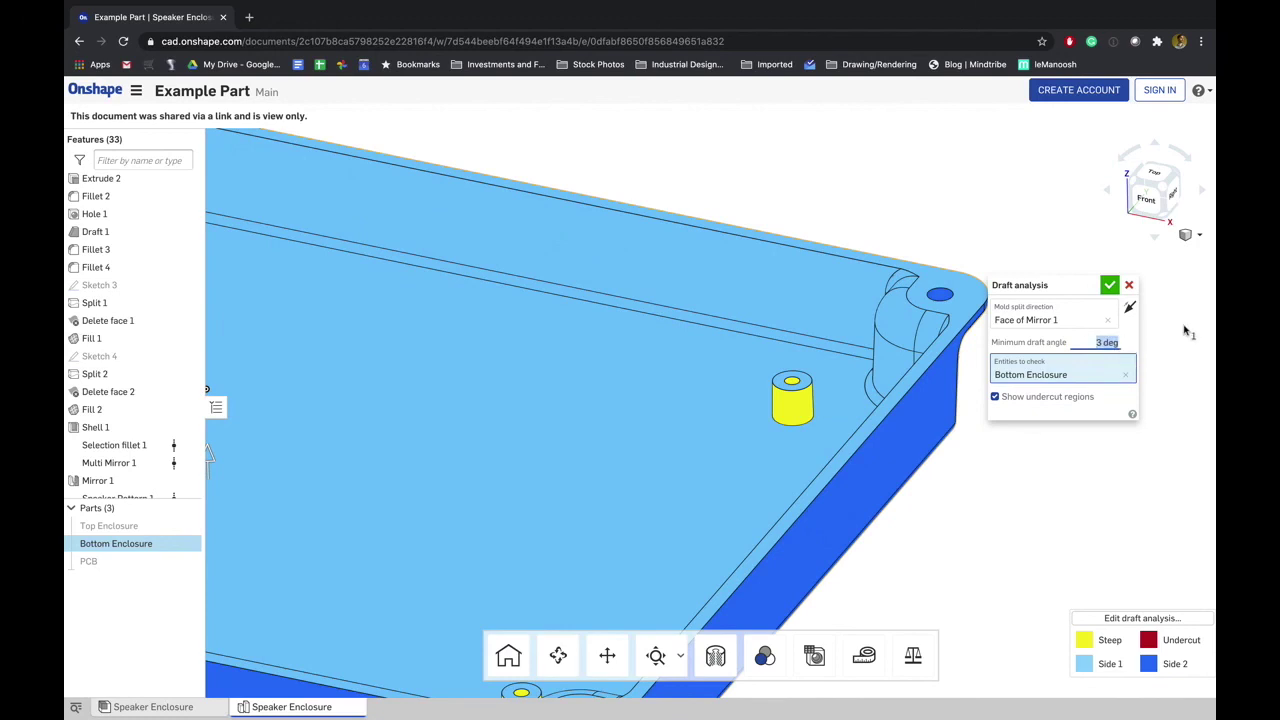
{"action": "scroll", "coordinate": [789, 415], "scroll_direction": "down", "scroll_amount": 5}
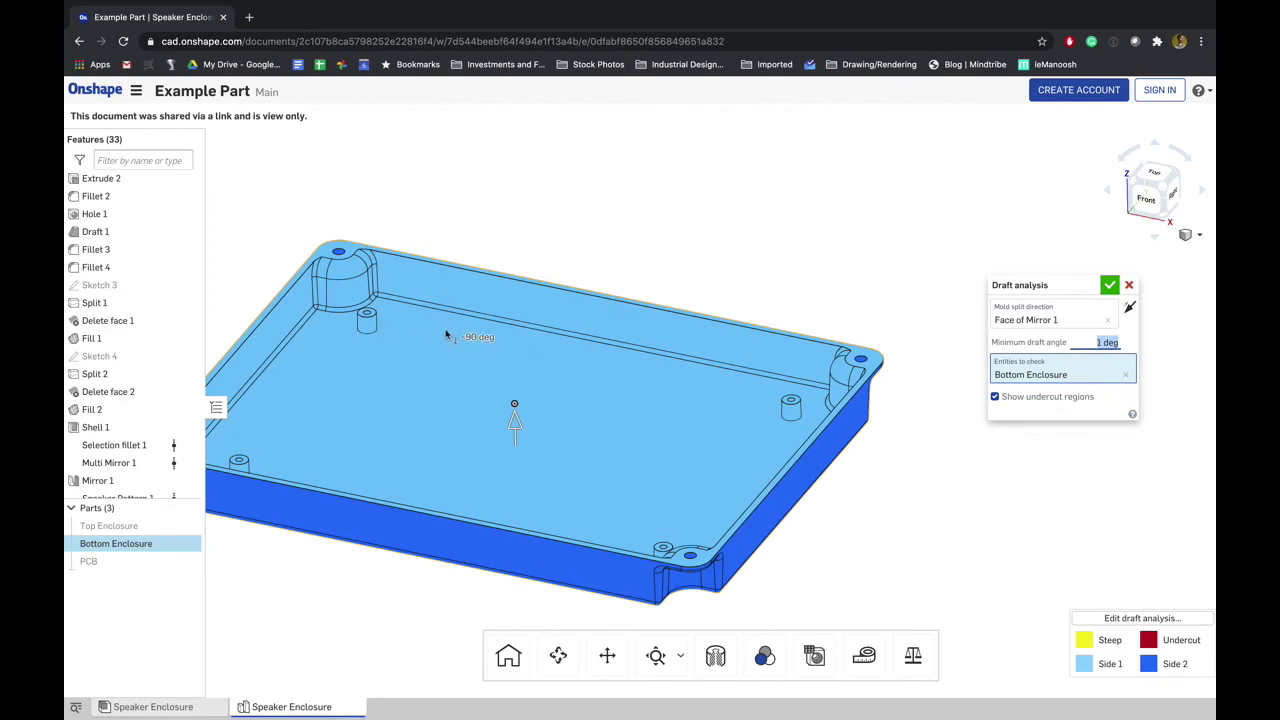
{"action": "key", "text": "f"}
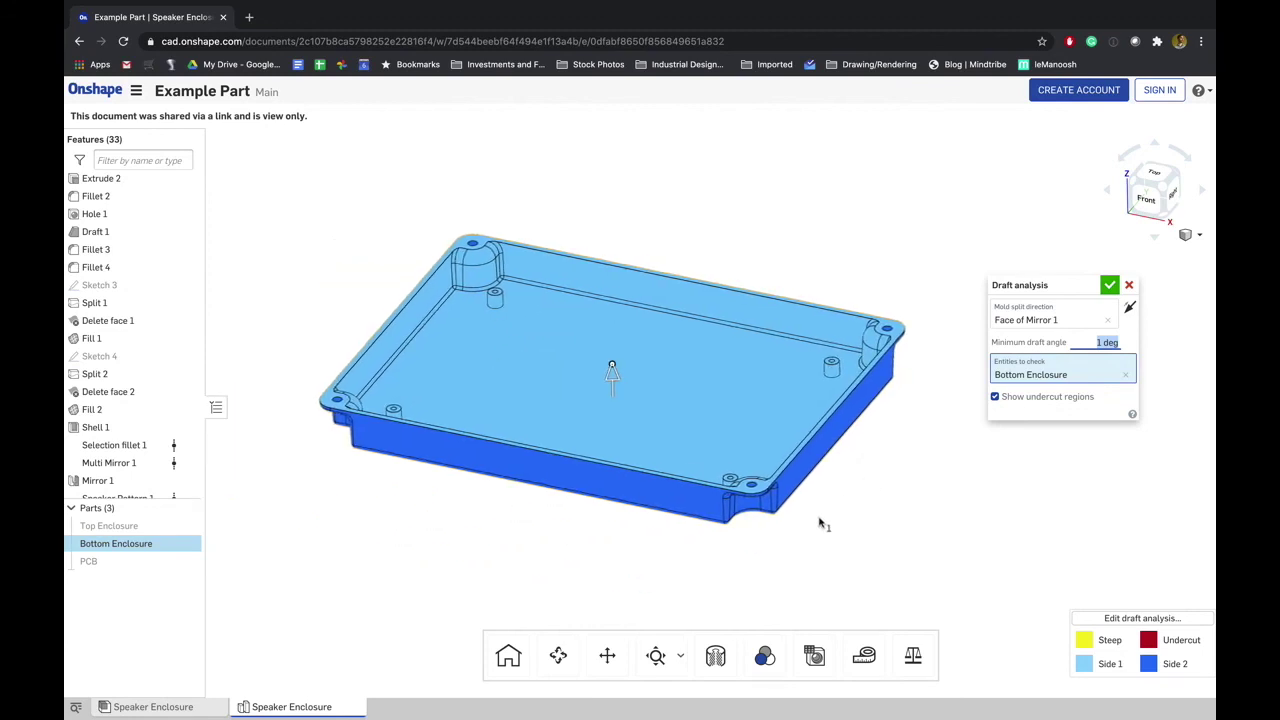
{"action": "left_click", "coordinate": [1110, 286]}
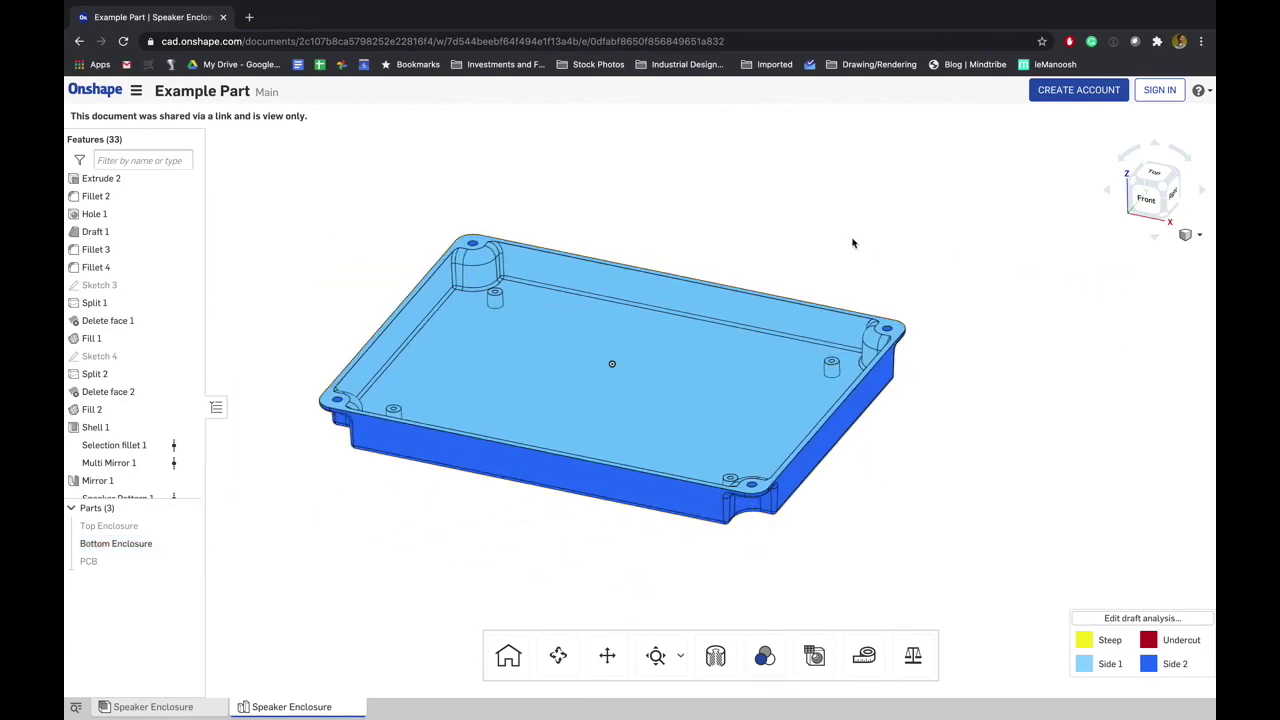